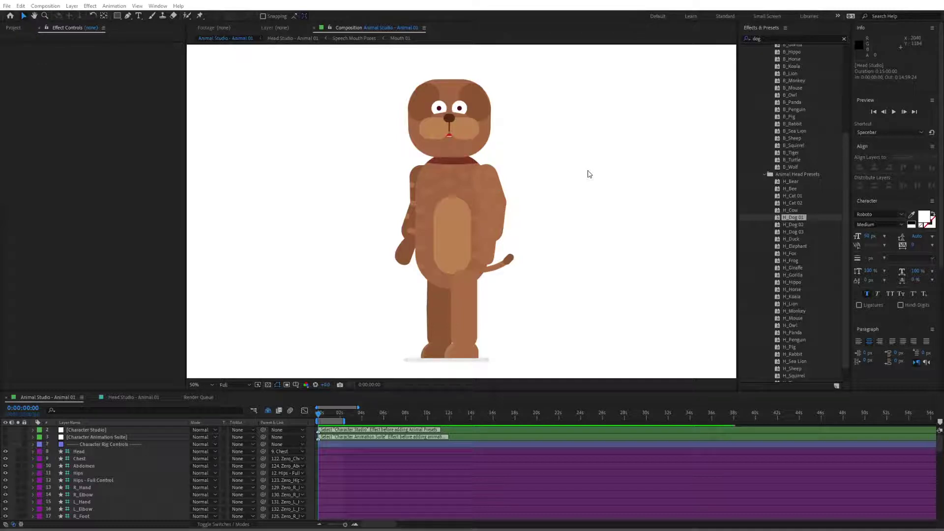
Switch the timeline to the Head Studio - Animal 01 composition.
scroll(751, 276, "up", 5)
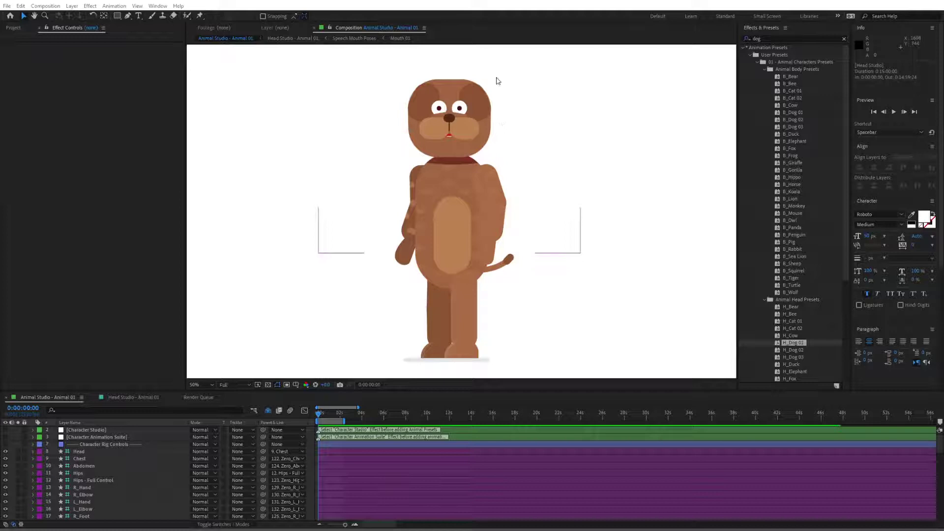
left_click(133, 397)
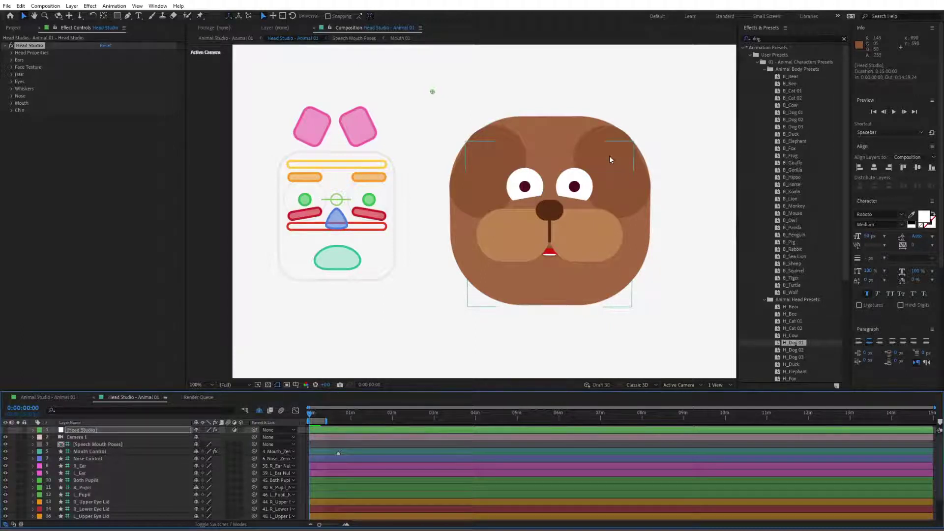
Select the Head Studio layer, expand Head Properties, and lower Head Proportions Y.
left_click(75, 430)
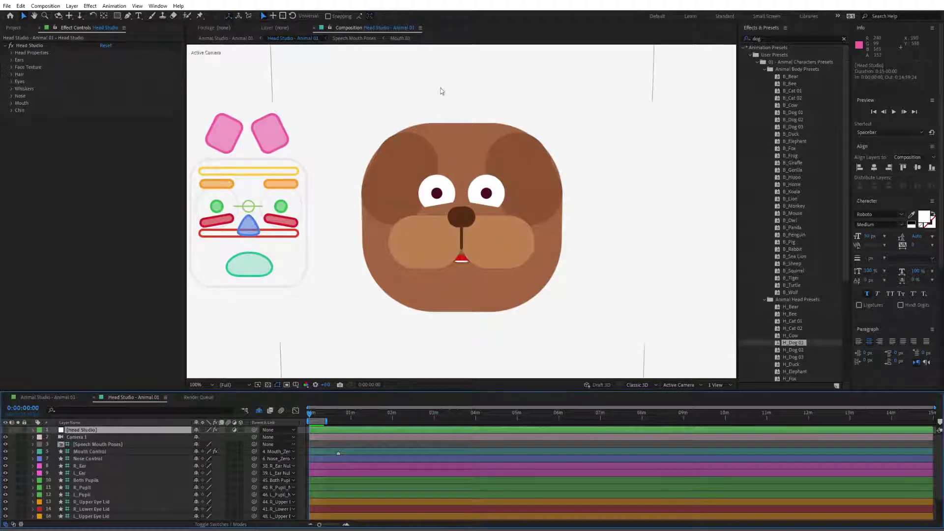
left_click(23, 53)
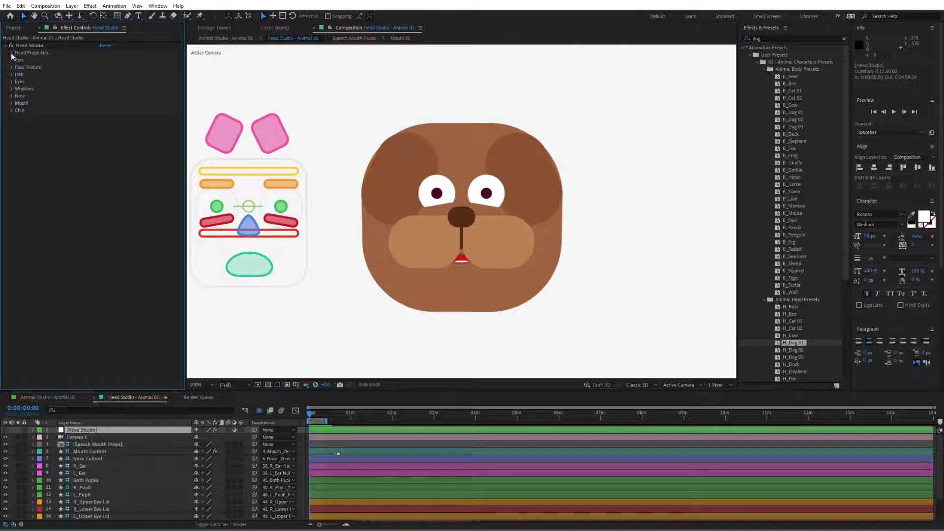
left_click(12, 54)
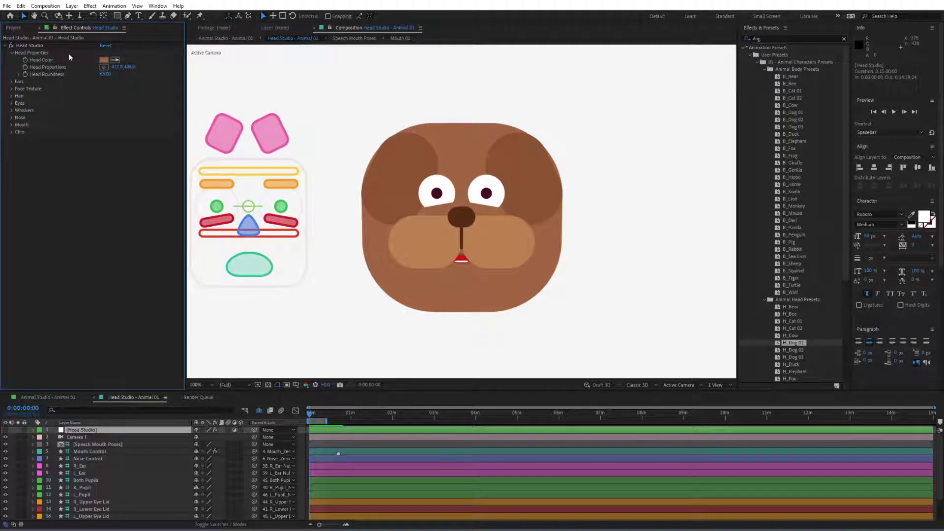
left_click(103, 67)
left_click(344, 81)
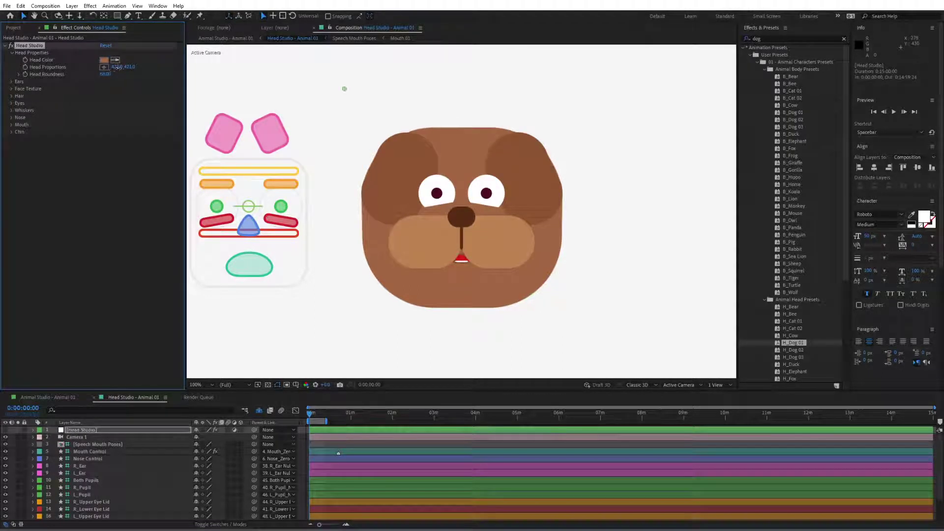
left_click_drag(344, 80, 344, 75)
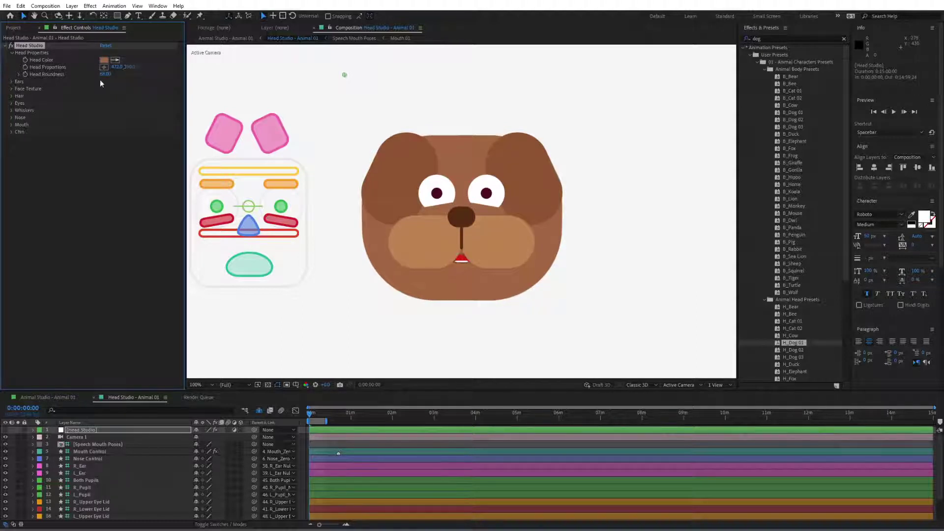
Fine-tune the head height and raise Head Roundness to 150.
mouse_move(129, 68)
left_mouse_down()
mouse_move(120, 66)
mouse_move(143, 66)
left_mouse_up()
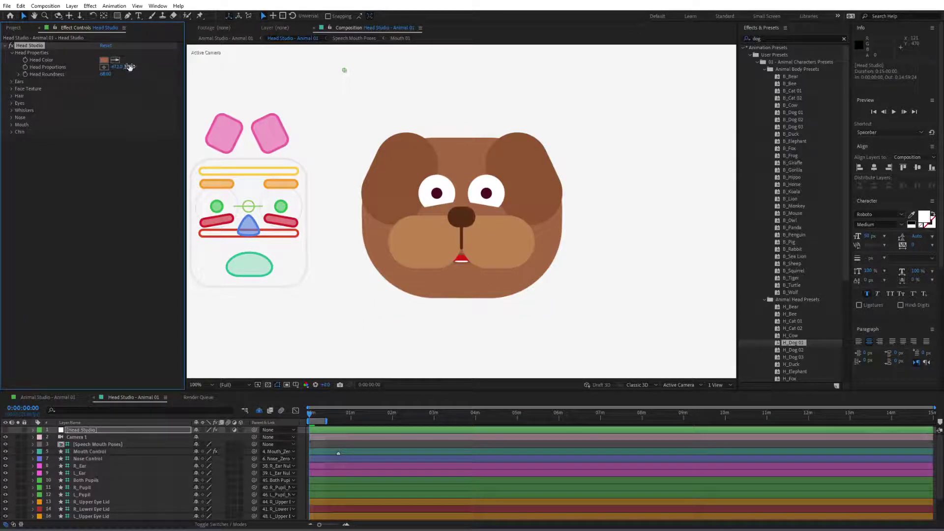
left_click_drag(129, 66, 134, 66)
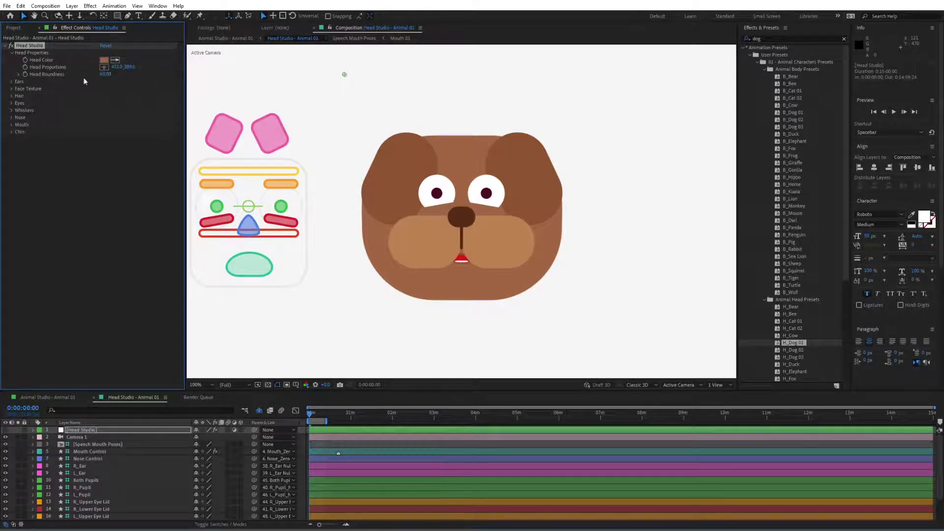
left_click_drag(118, 75, 137, 74)
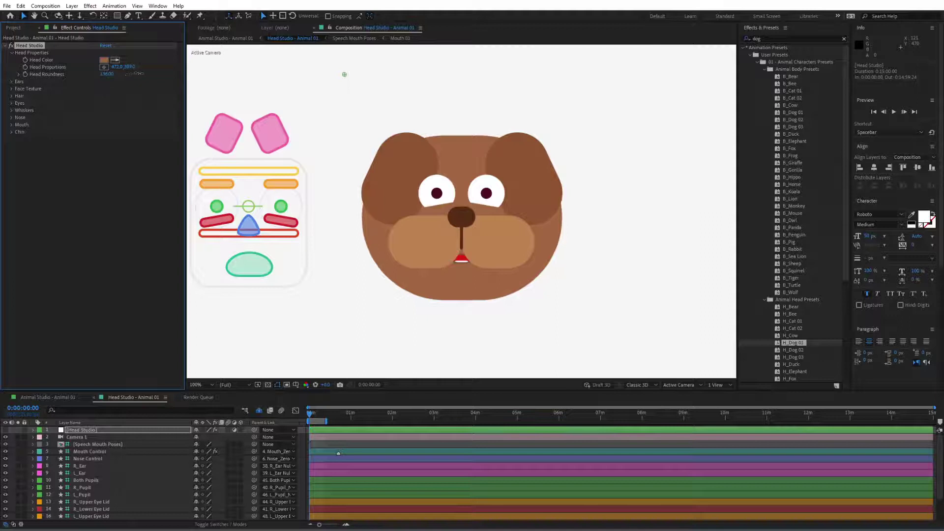
left_click(11, 53)
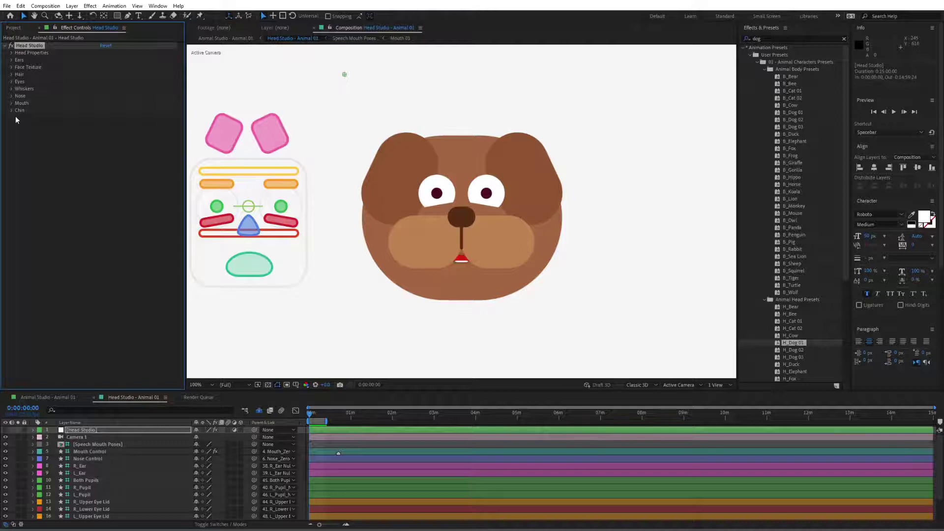
Try ear styles 1 and 5 and make the ears bigger.
left_click(12, 60)
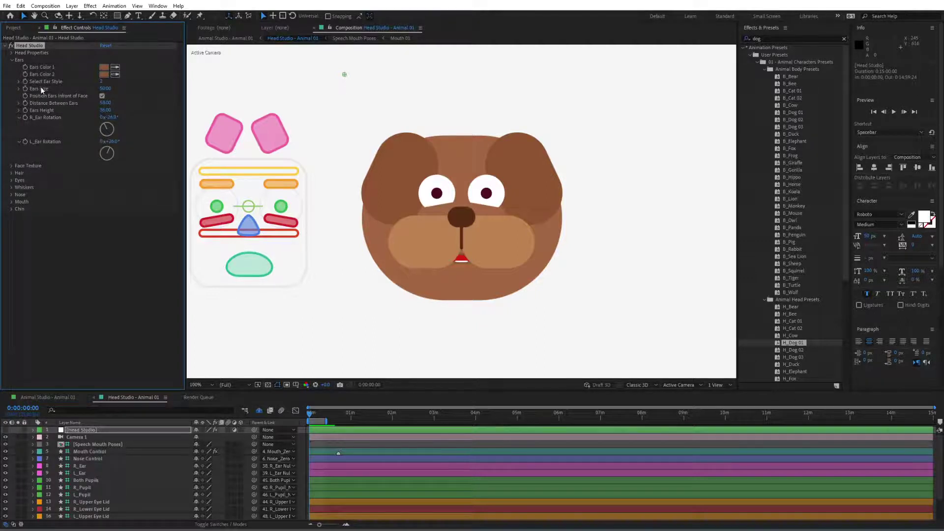
mouse_move(104, 88)
left_mouse_down()
mouse_move(111, 88)
mouse_move(94, 88)
left_mouse_up()
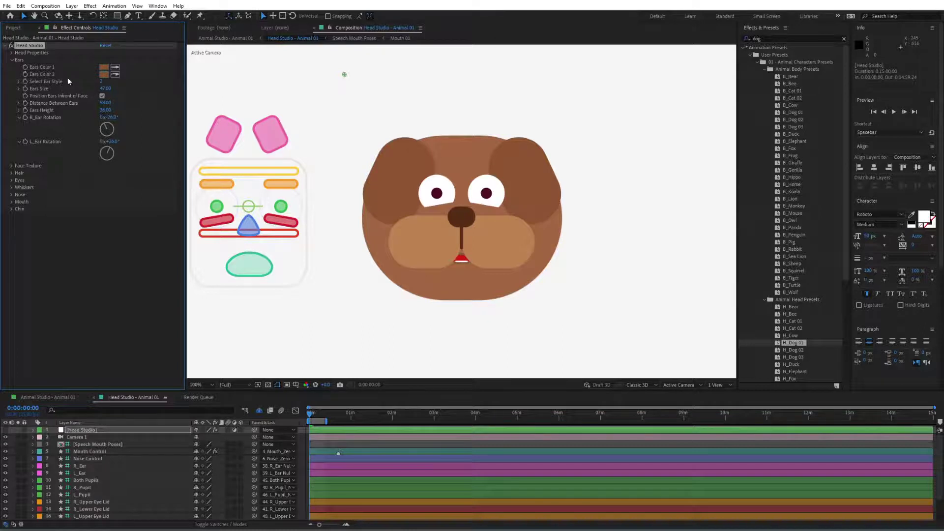
left_click(101, 82)
key("Down")
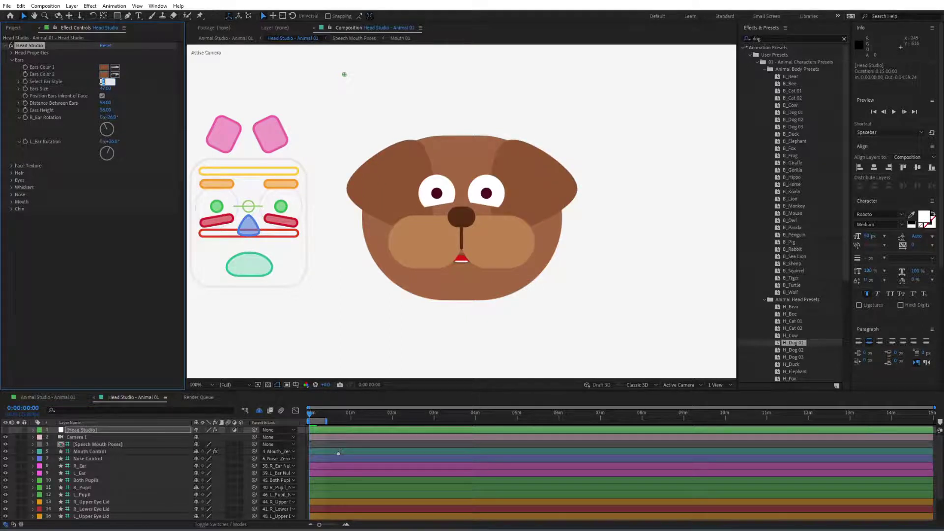
key("Return")
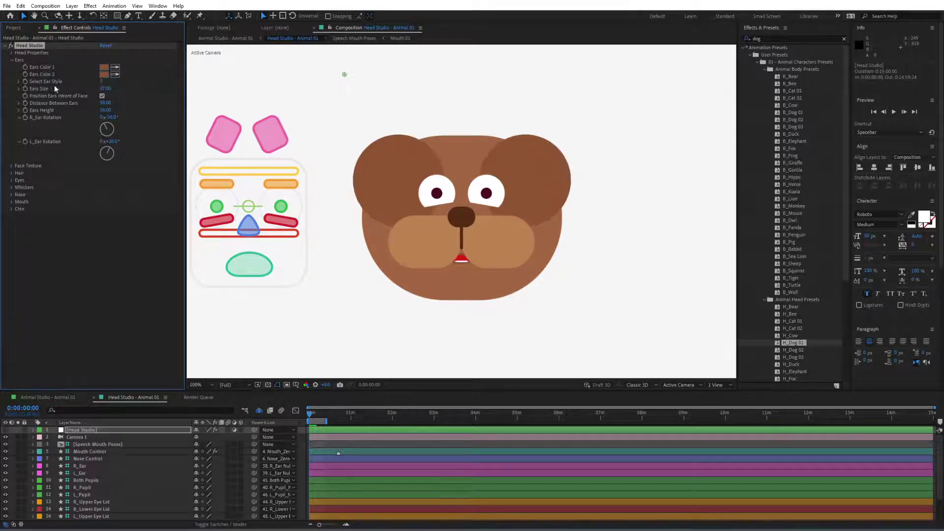
left_click(102, 82)
type("5")
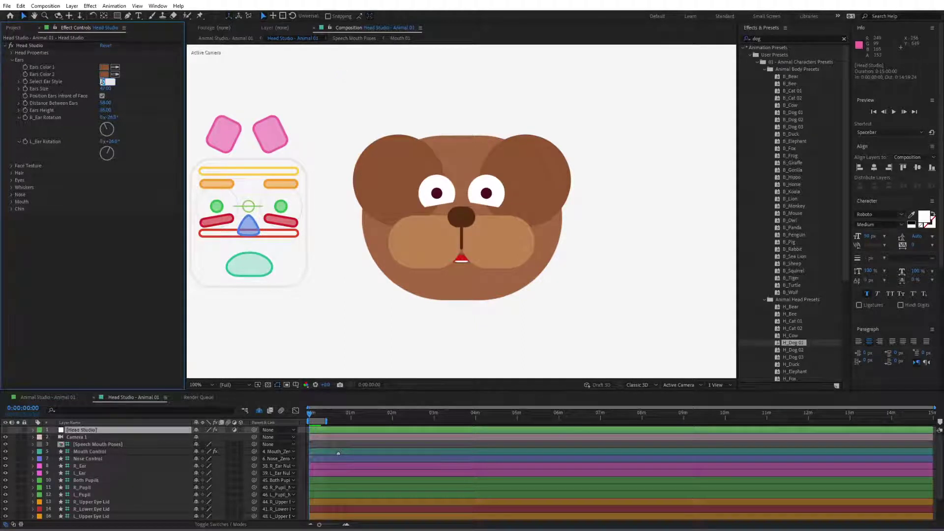
key("Return")
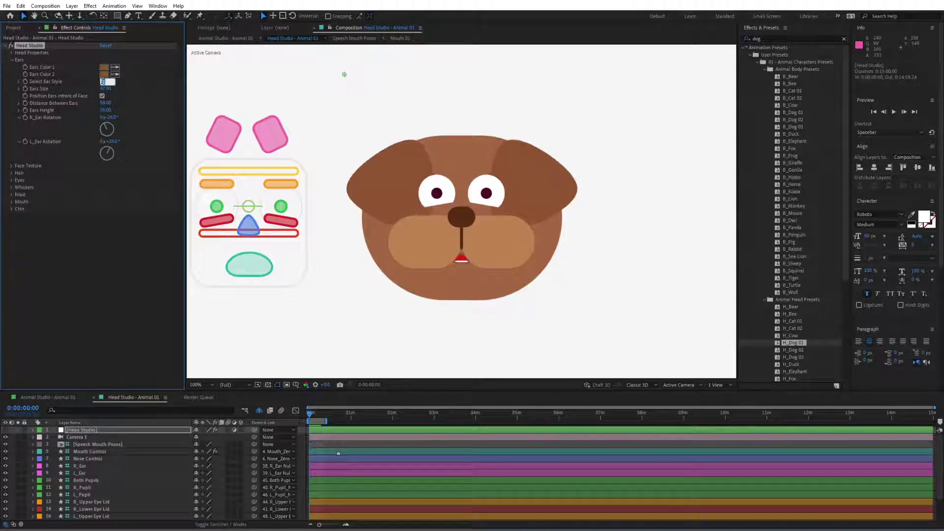
left_click_drag(101, 84, 103, 84)
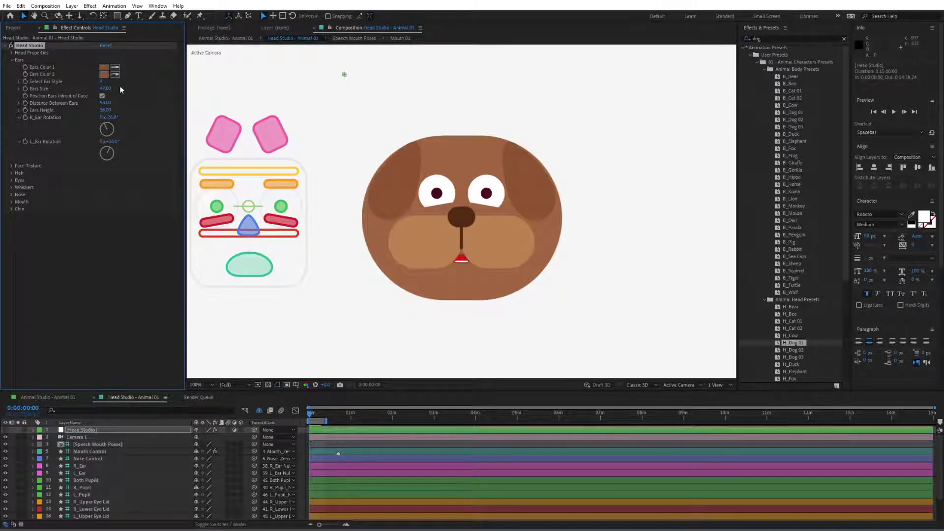
left_click_drag(105, 89, 107, 89)
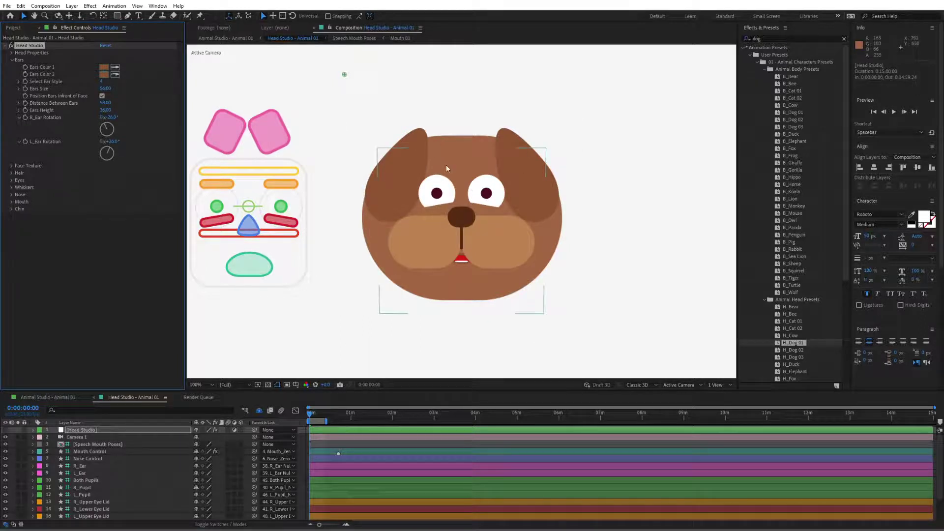
Place the ears behind the face and widen their spacing to about 81.
left_click(102, 96)
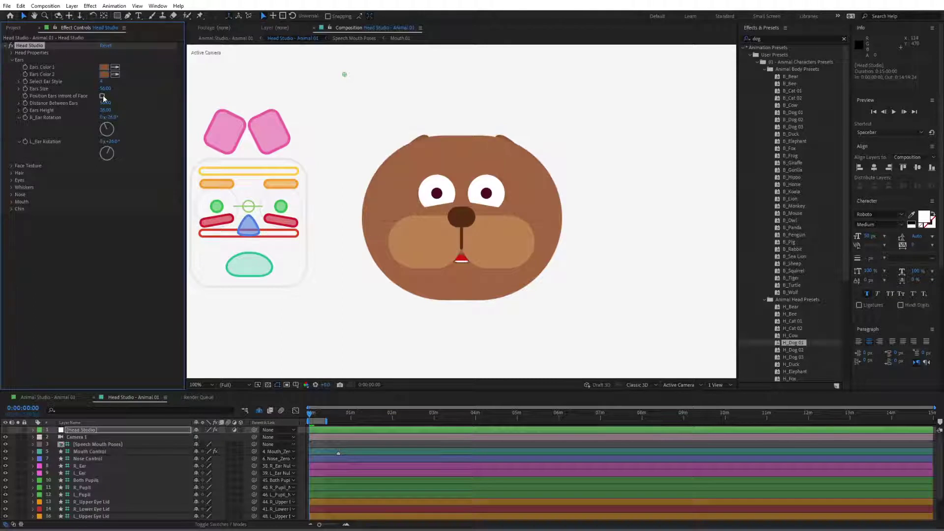
left_click_drag(104, 104, 107, 89)
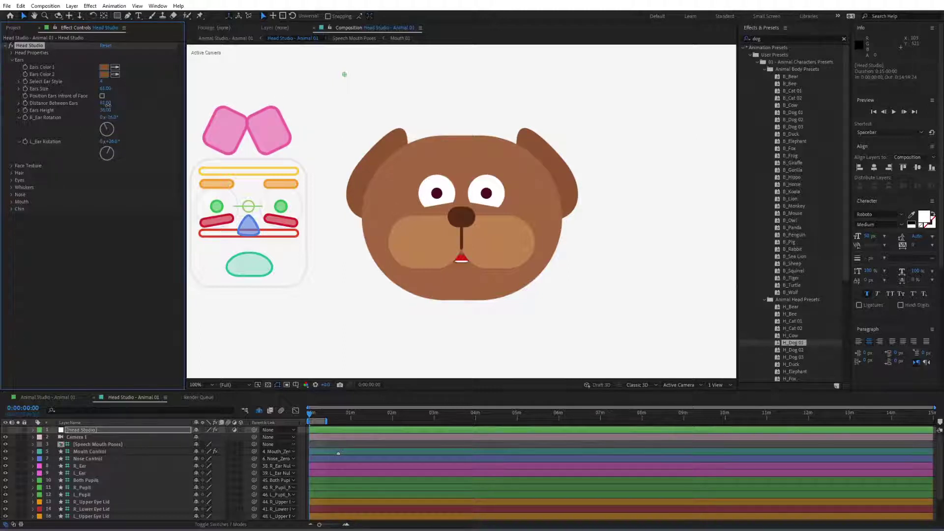
left_click(105, 107)
left_click(103, 129)
Tilt the ears symmetrically to ±35° and set Distance Between Ears to 85.
left_click_drag(103, 129, 104, 129)
left_click(110, 141)
type("35")
key("Return")
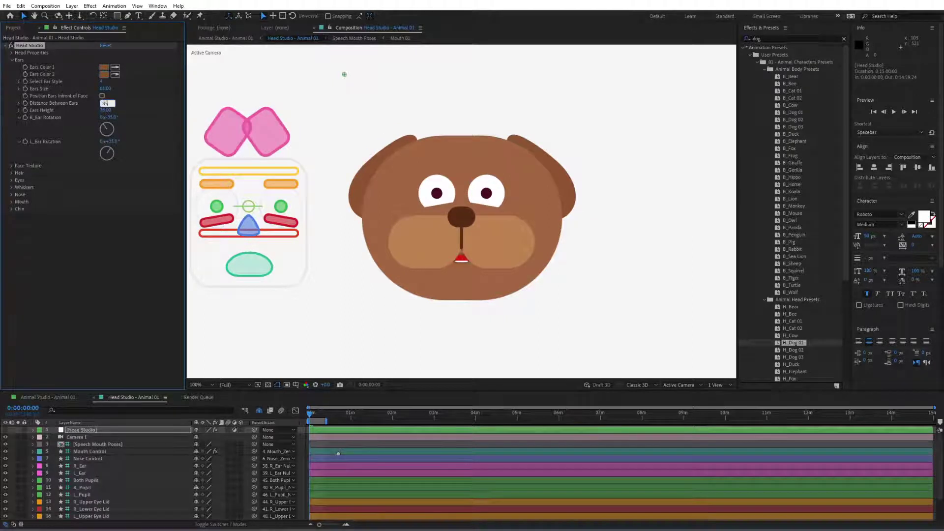
left_click_drag(105, 104, 106, 108)
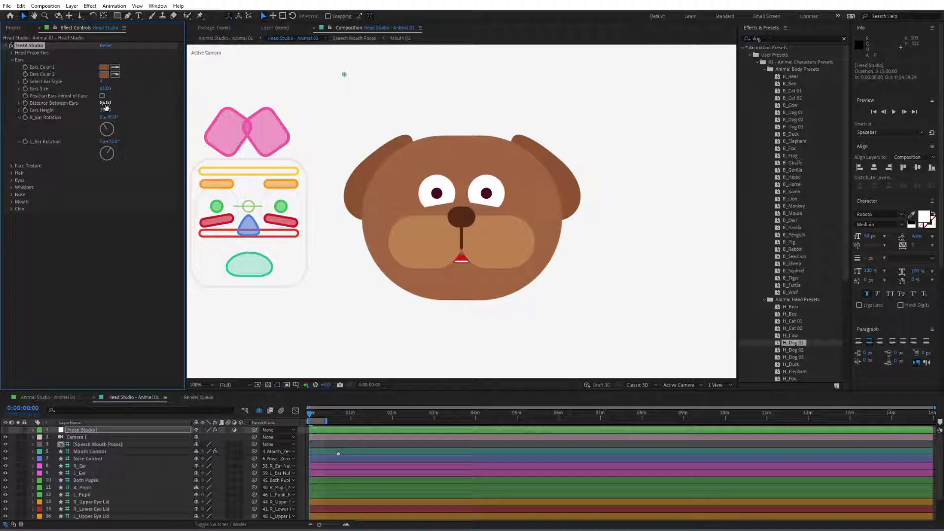
left_click(12, 60)
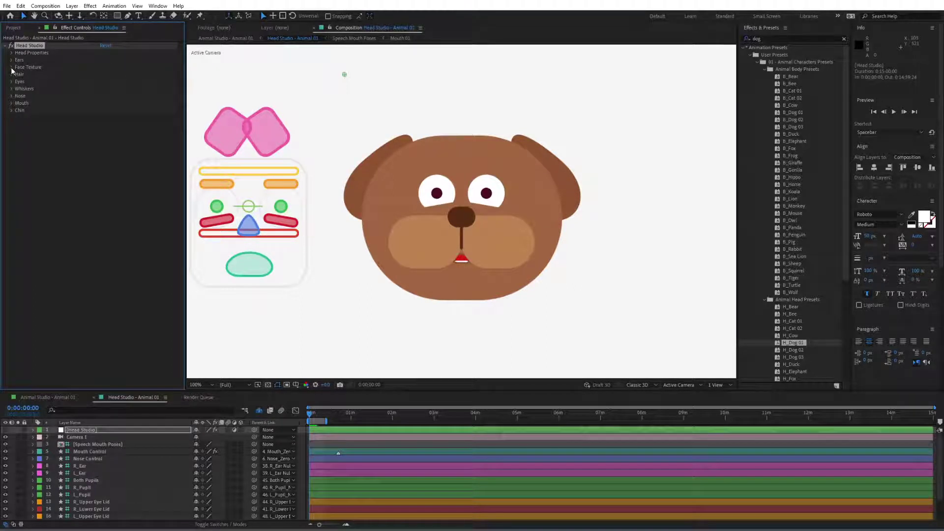
Expand Face Texture and set the face texture style to 1.
left_click(11, 69)
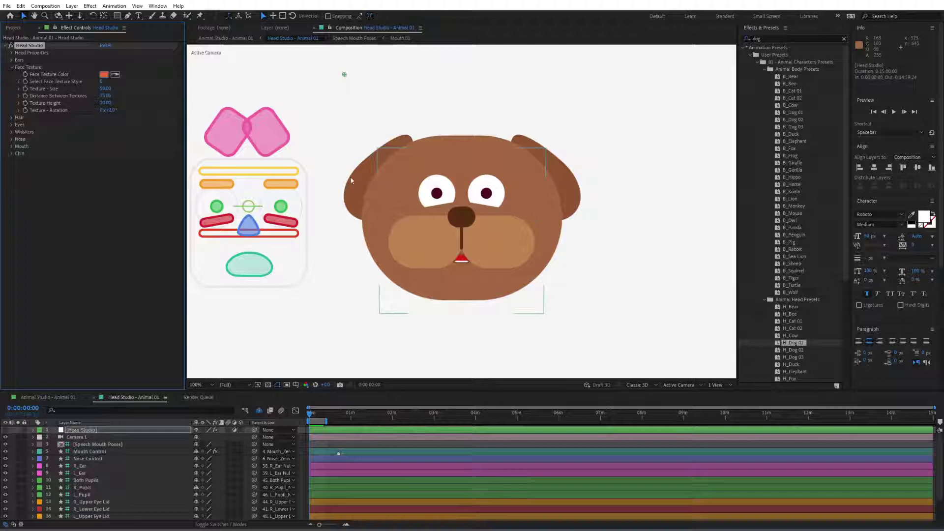
left_click(102, 81)
type("1")
key("Return")
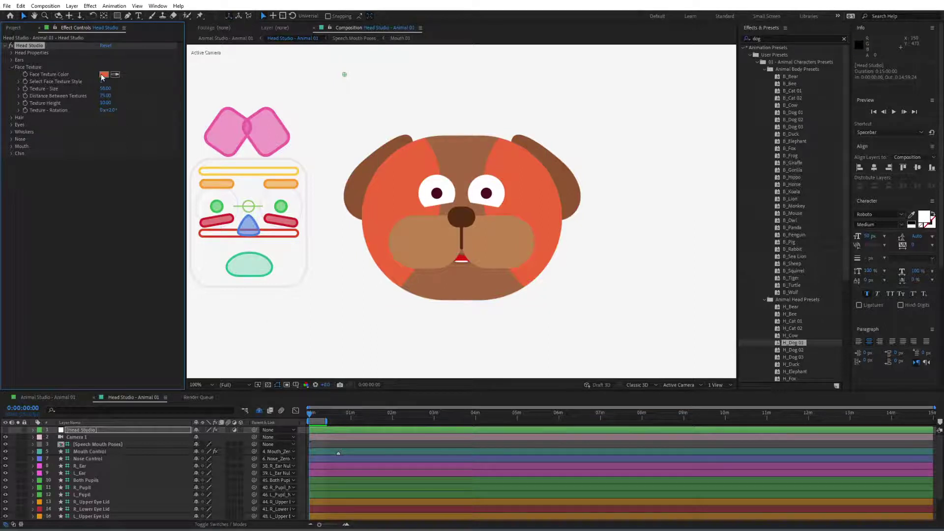
Colour the face texture pale pink, then reduce Texture Size and increase Texture Rotation.
left_click(104, 75)
left_click(499, 314)
left_click_drag(499, 314, 488, 307)
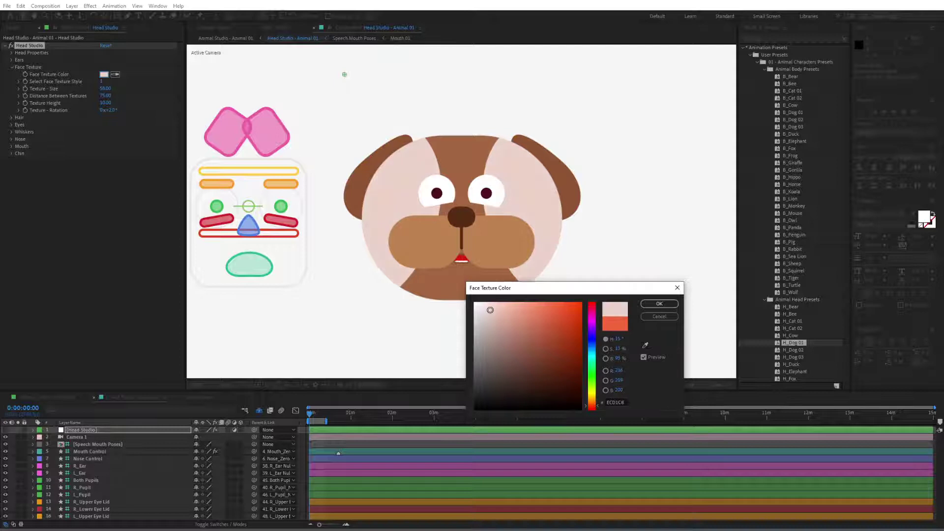
left_click(659, 303)
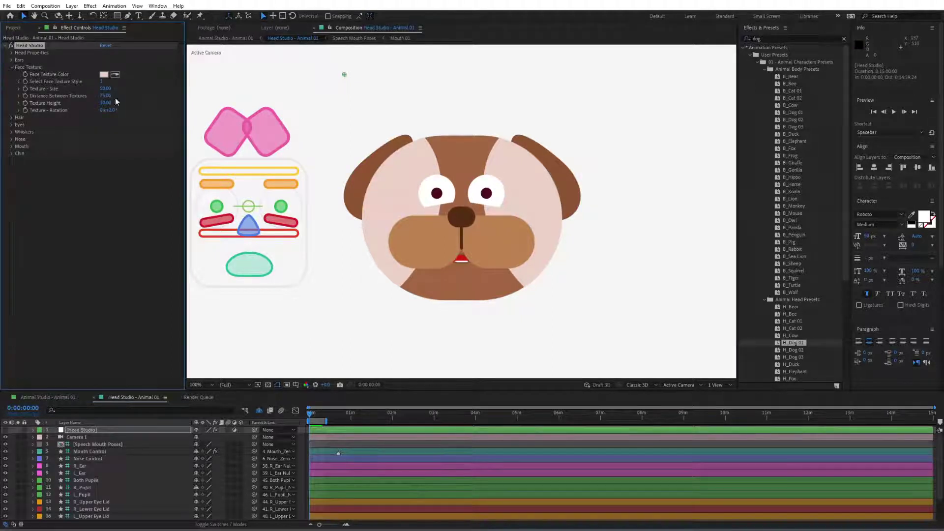
left_click_drag(97, 88, 123, 103)
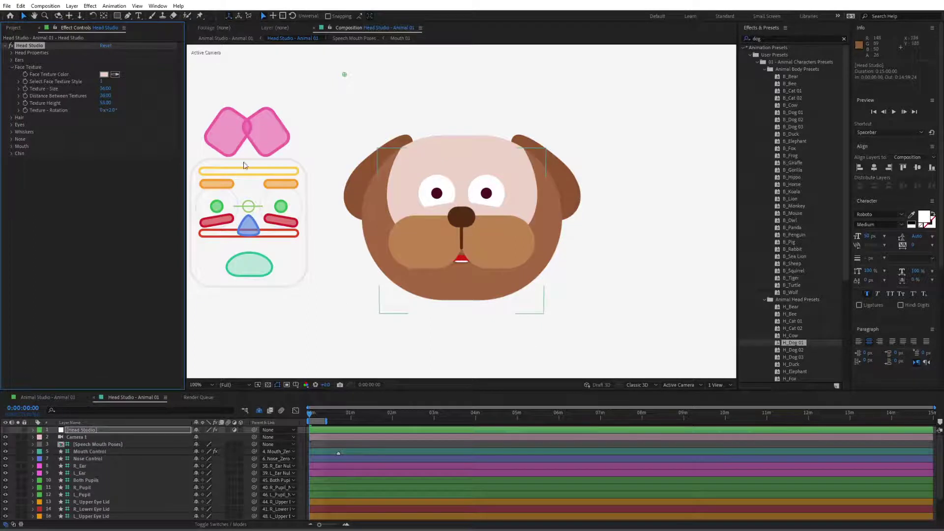
left_click_drag(108, 110, 133, 111)
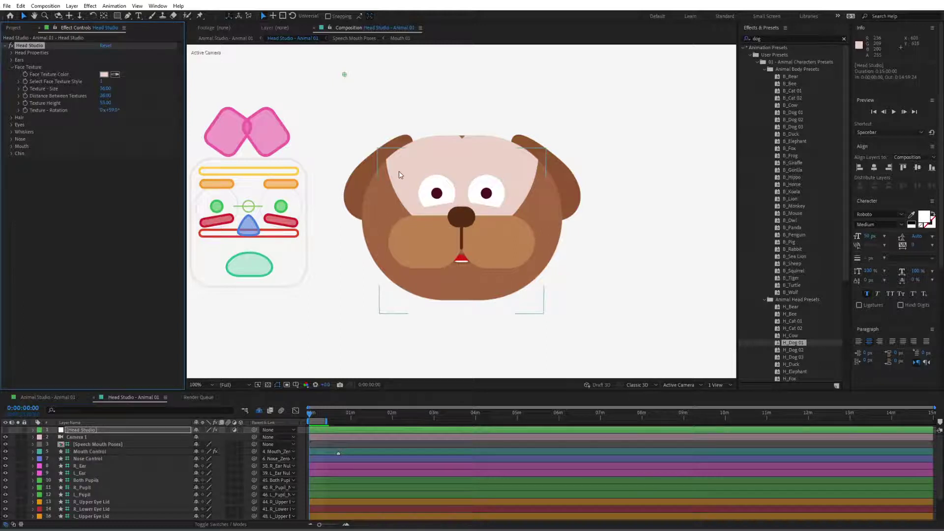
Hide layer 35 R_Face Texture so only one face patch remains.
scroll(87, 474, "down", 2)
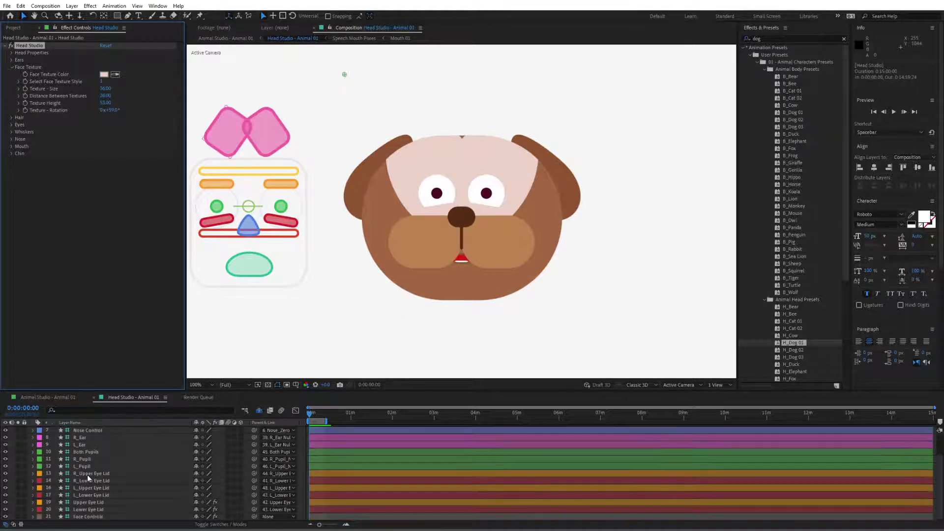
left_click(259, 411)
scroll(123, 467, "down", 5)
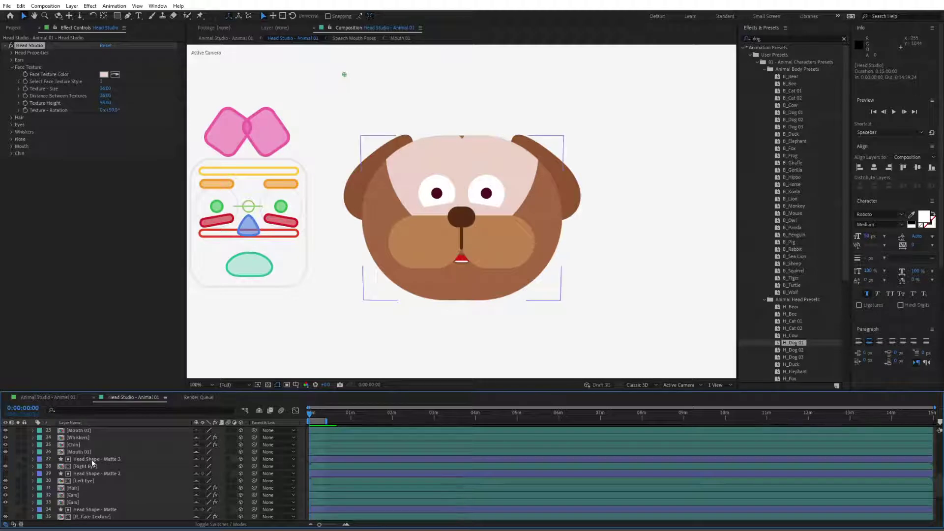
scroll(107, 483, "down", 3)
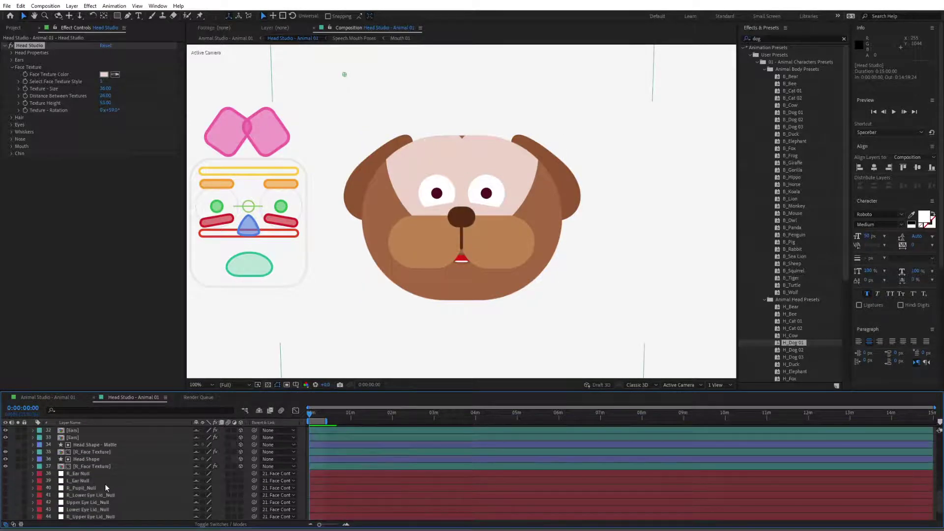
left_click(81, 453)
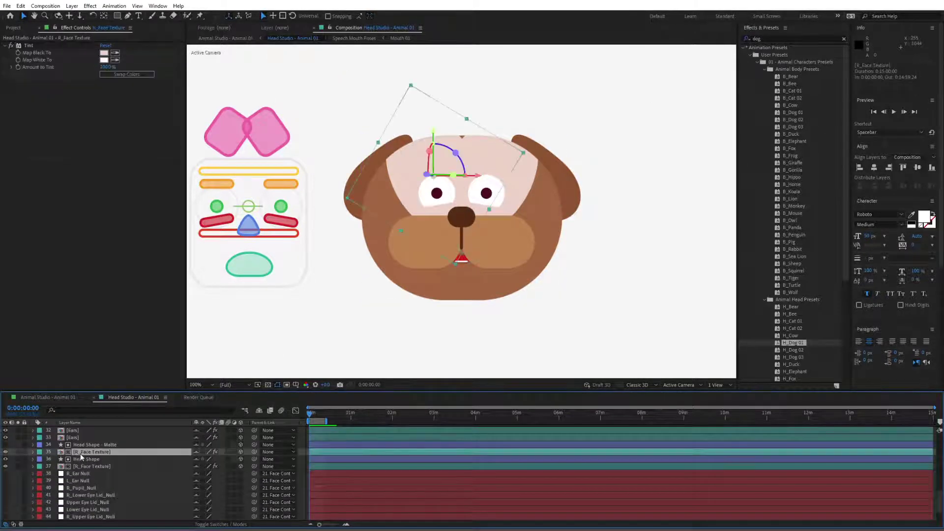
left_click(85, 466)
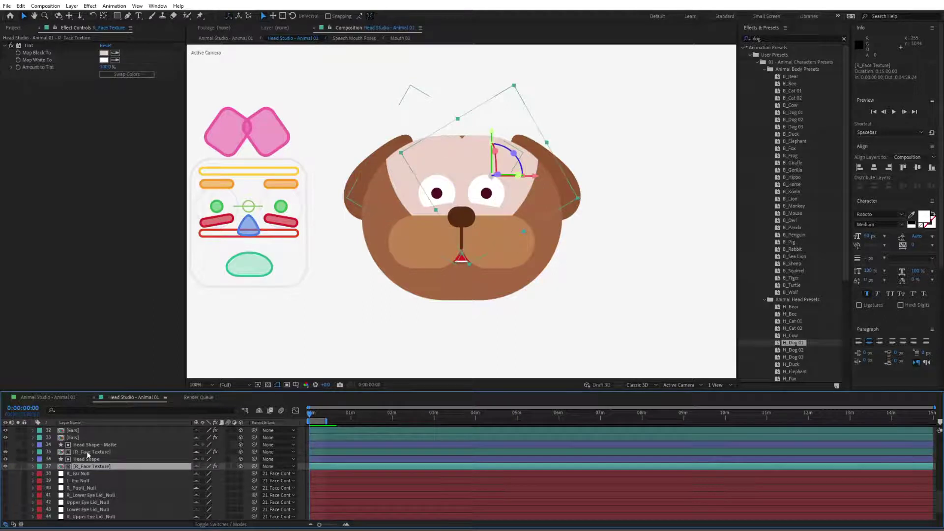
left_click(76, 453)
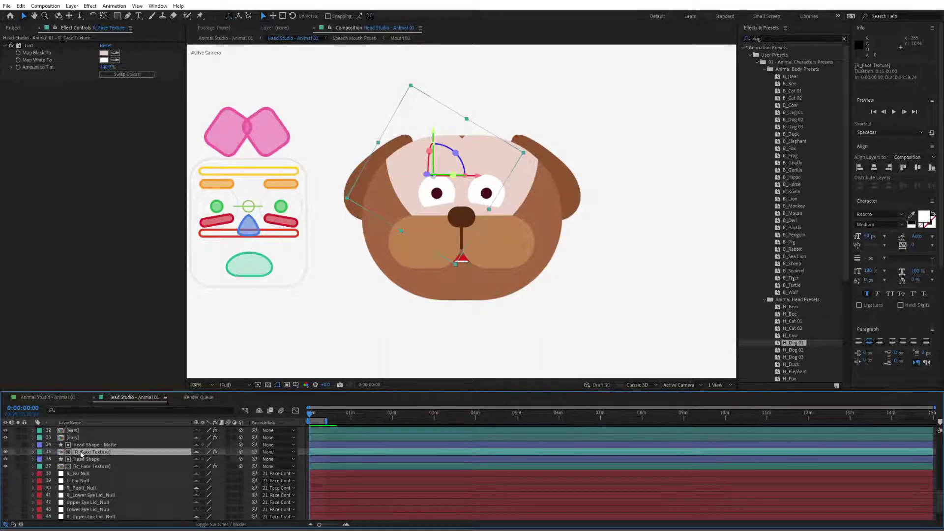
left_click(6, 453)
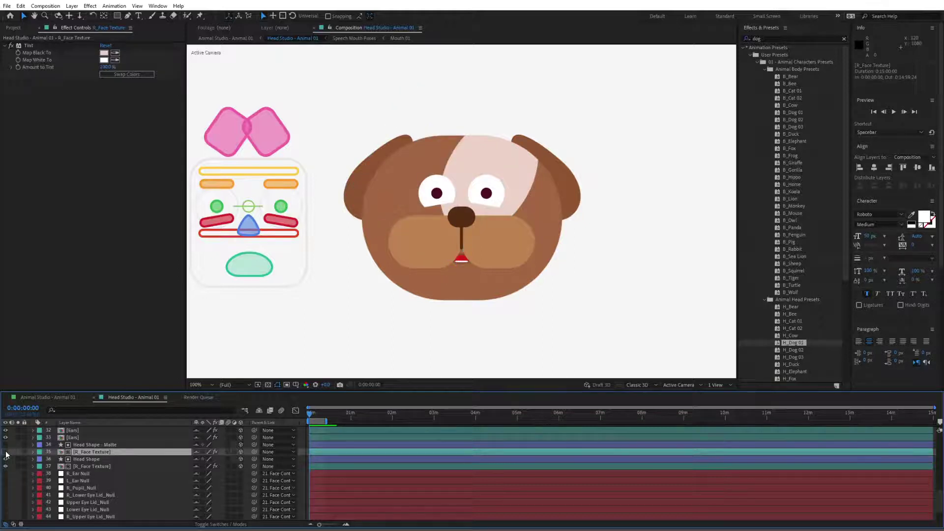
left_click(5, 452)
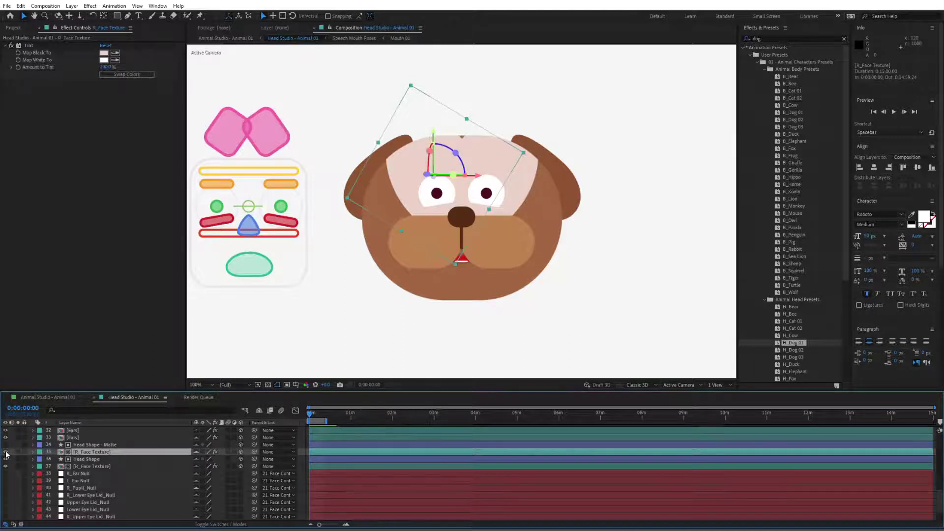
left_click(5, 452)
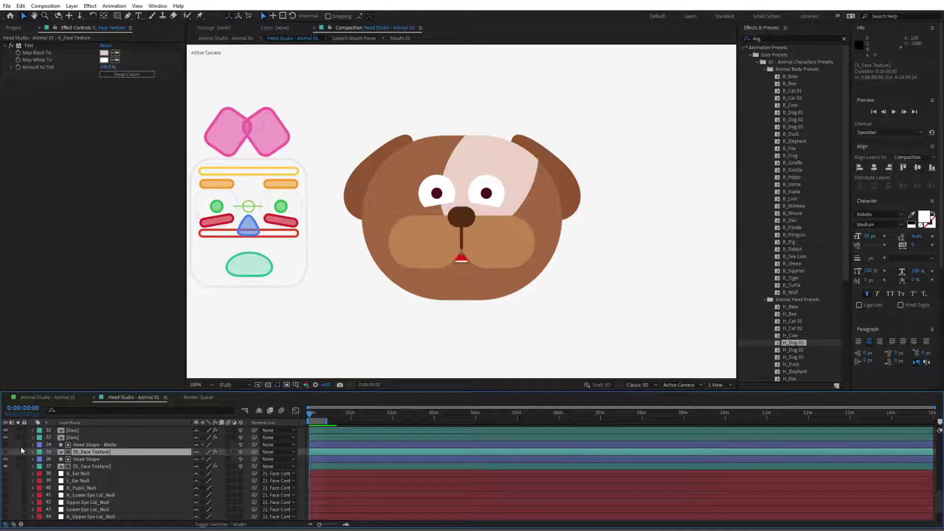
Reselect Head Studio and set Distance Between Textures to about 37.
scroll(145, 456, "up", 5)
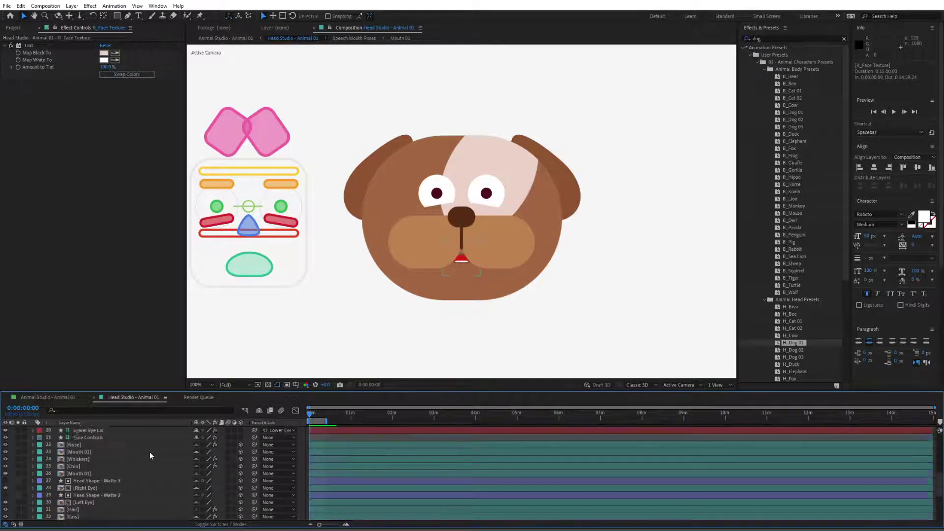
left_click(259, 411)
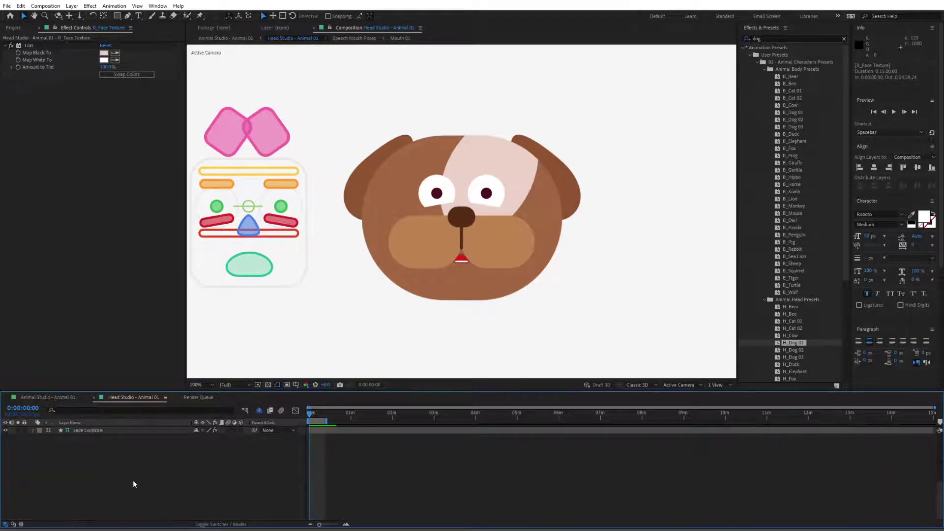
left_click(259, 410)
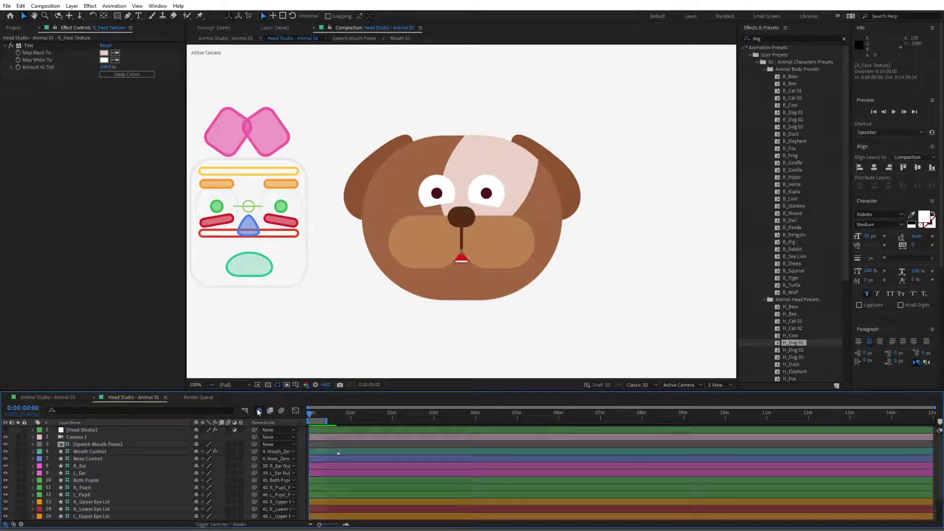
left_click(102, 429)
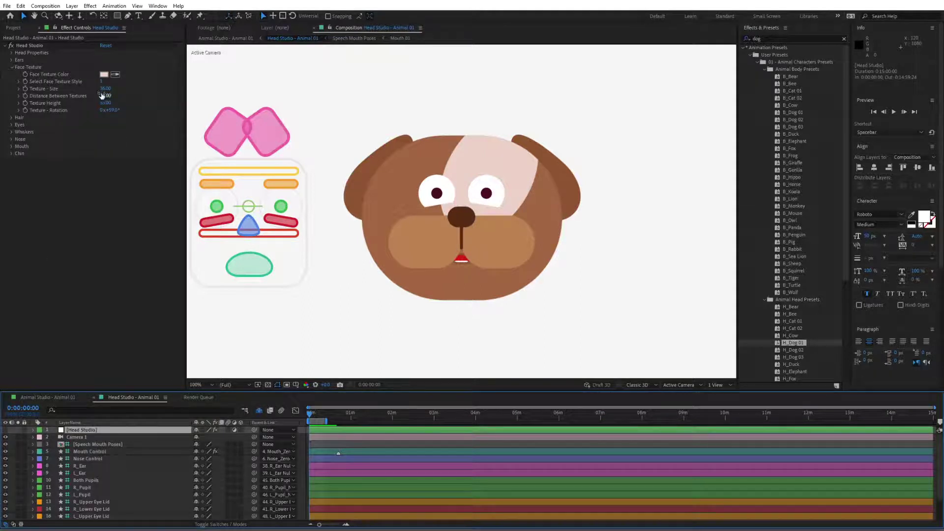
left_click_drag(102, 95, 344, 74)
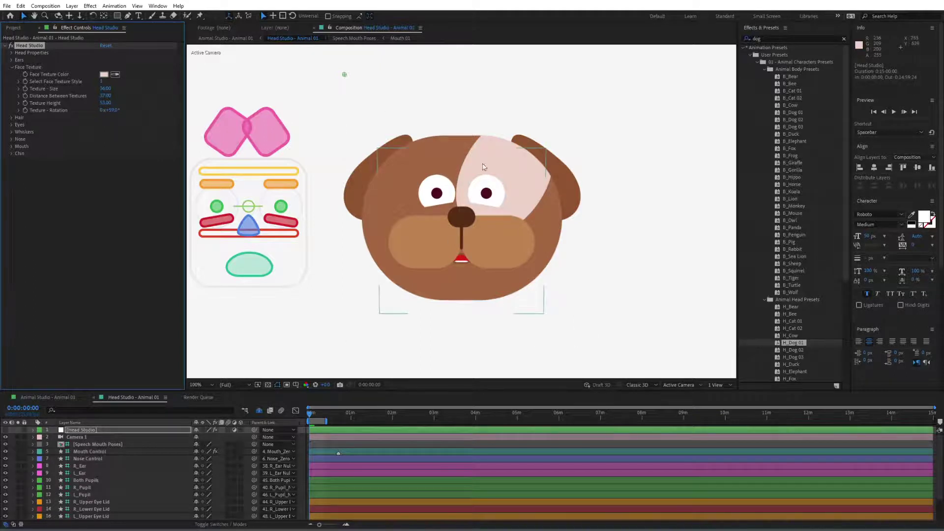
After trying styles 2 and 6, set face texture style 4 with Texture Size 40.
left_click(102, 82)
type("2")
key("Return")
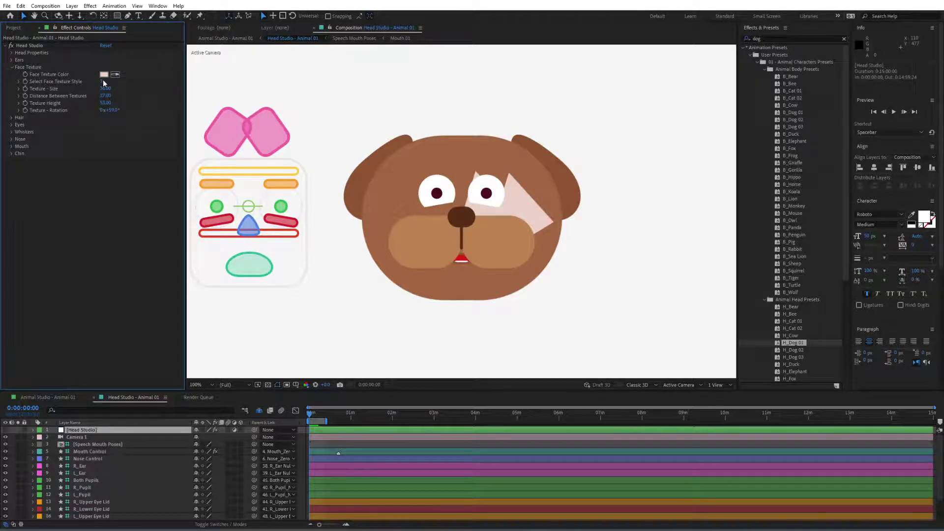
left_click(102, 80)
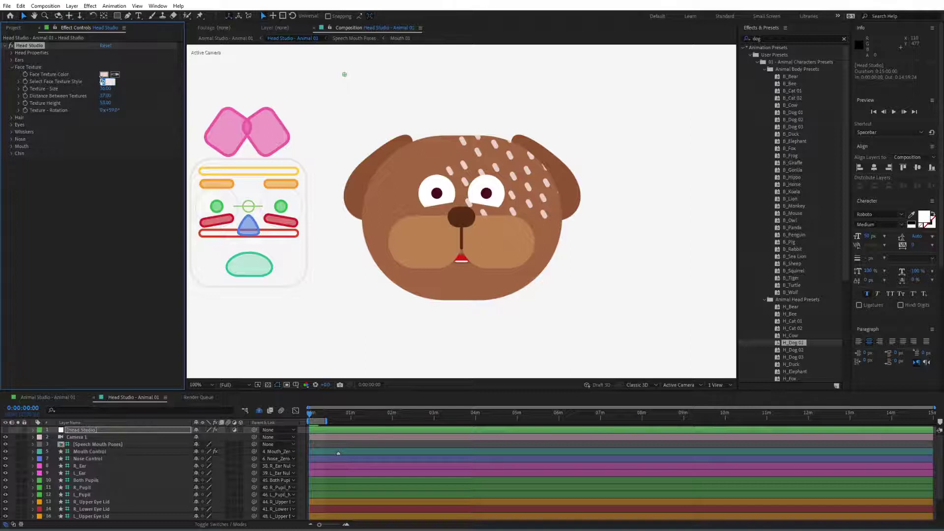
type("6")
key("Return")
left_click(102, 81)
type("4")
key("Return")
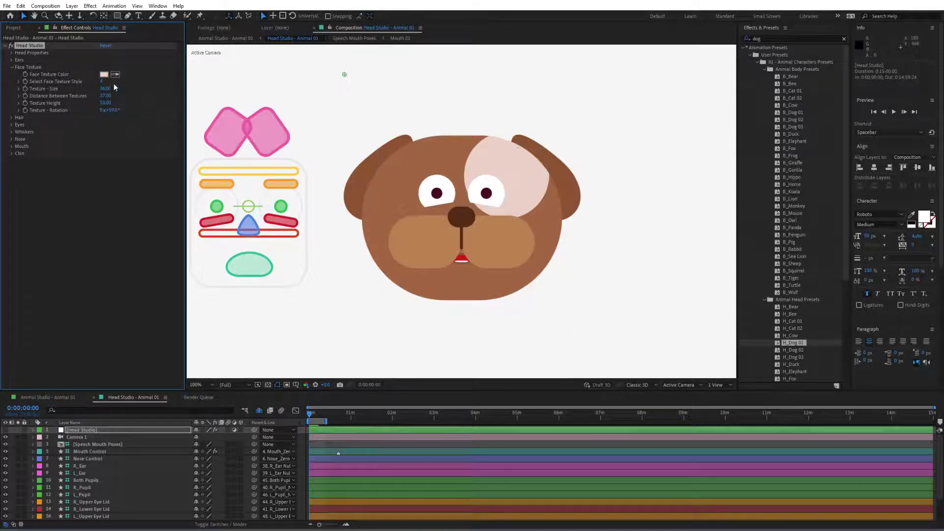
left_click_drag(105, 89, 106, 88)
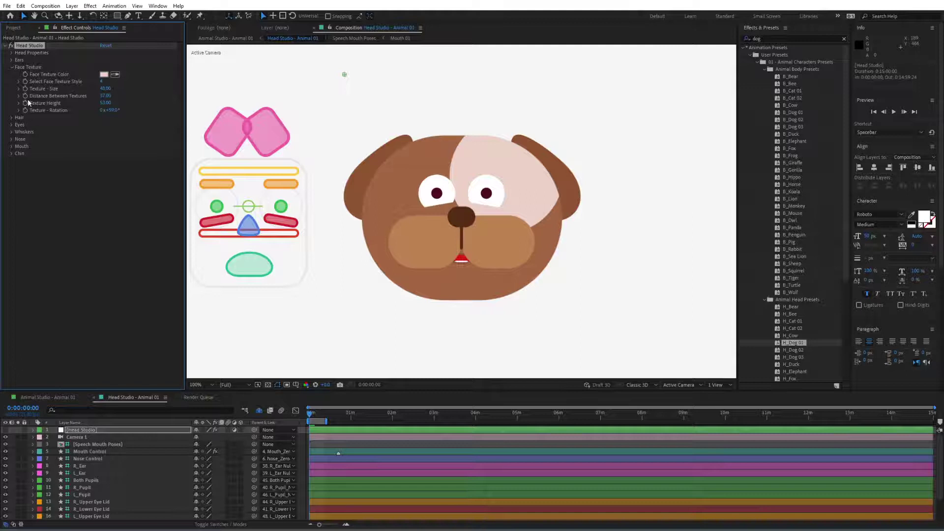
left_click(12, 67)
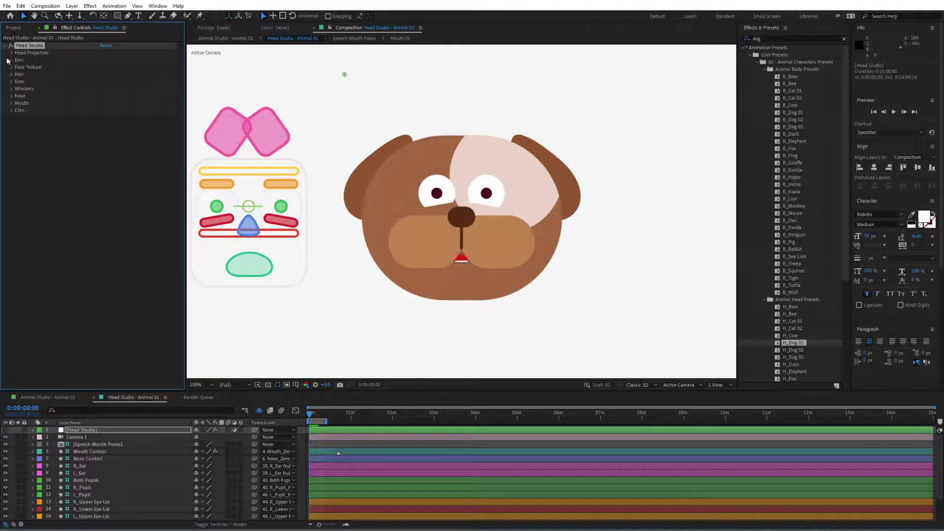
Expand Hair and, after trying style 2, settle on hair style 1.
left_click(11, 75)
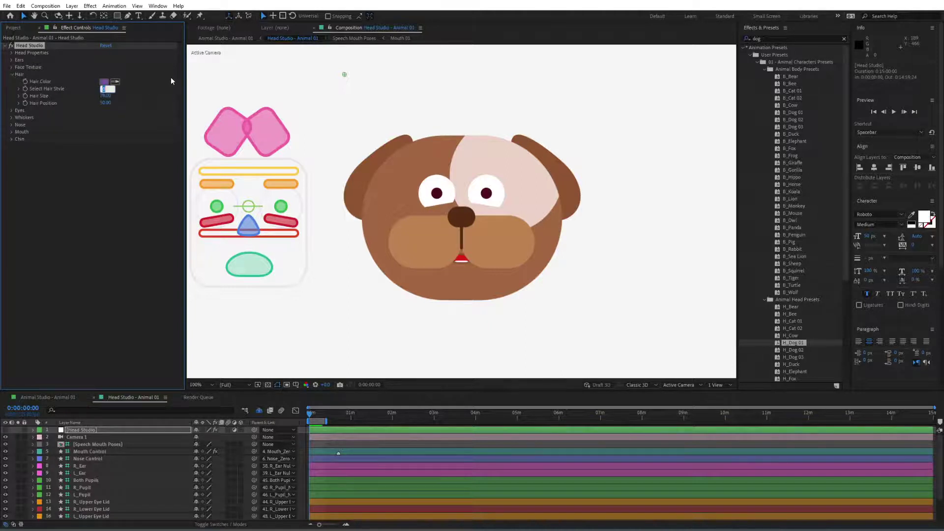
type("1")
key("Return")
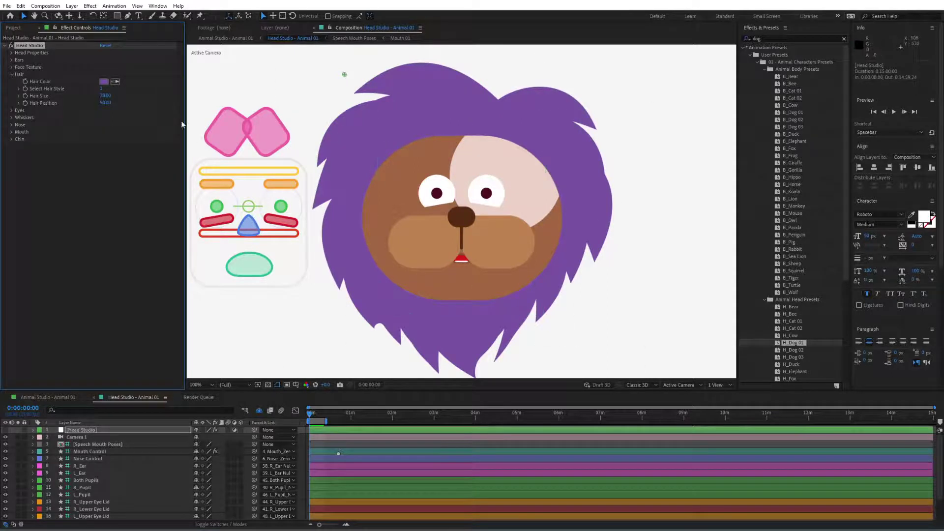
left_click(102, 89)
type("2")
key("Return")
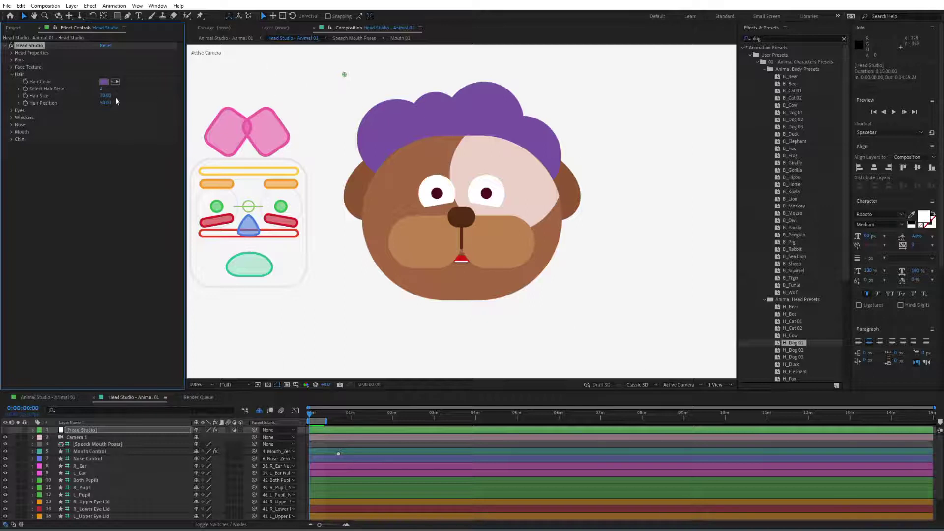
left_click(102, 89)
type("1")
key("Return")
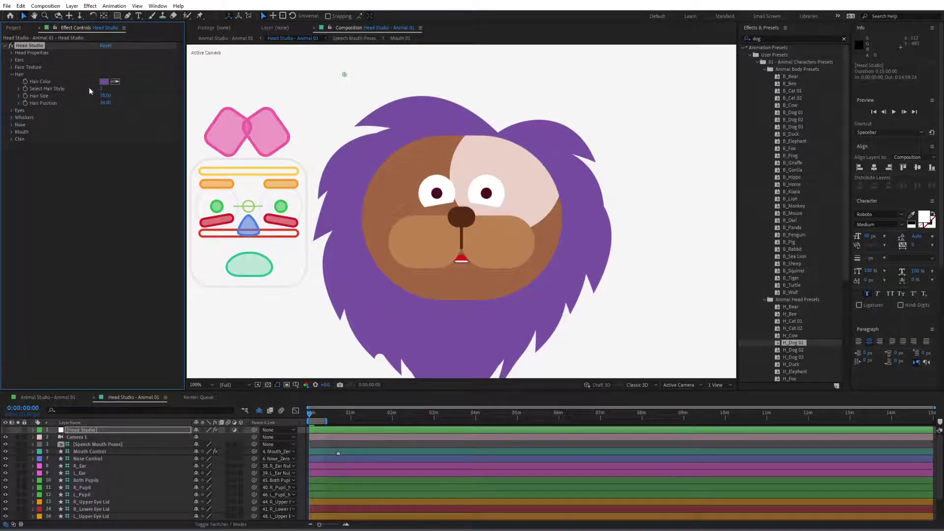
Sample the face's brown for Hair Color and set Hair Size 39, Hair Position 61.
left_click(115, 81)
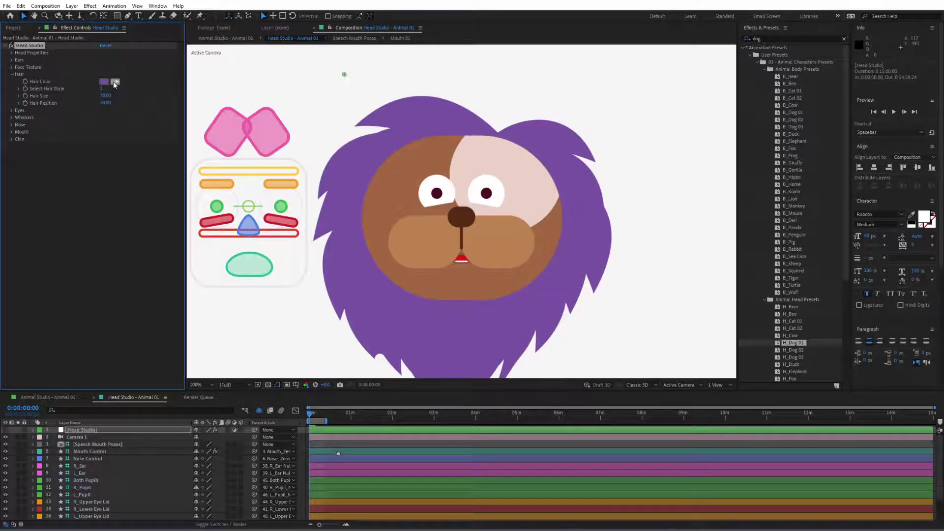
left_click(395, 179)
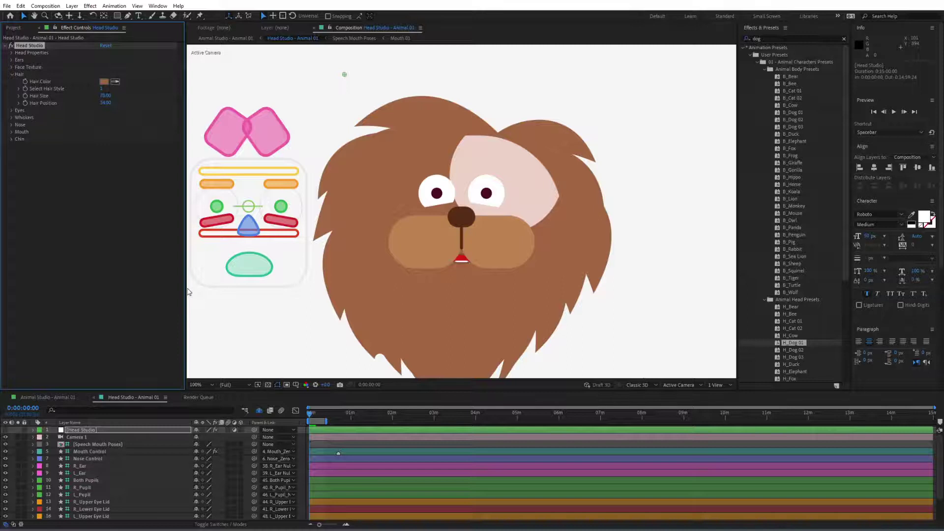
mouse_move(105, 96)
left_mouse_down()
mouse_move(92, 98)
mouse_move(117, 101)
left_mouse_up()
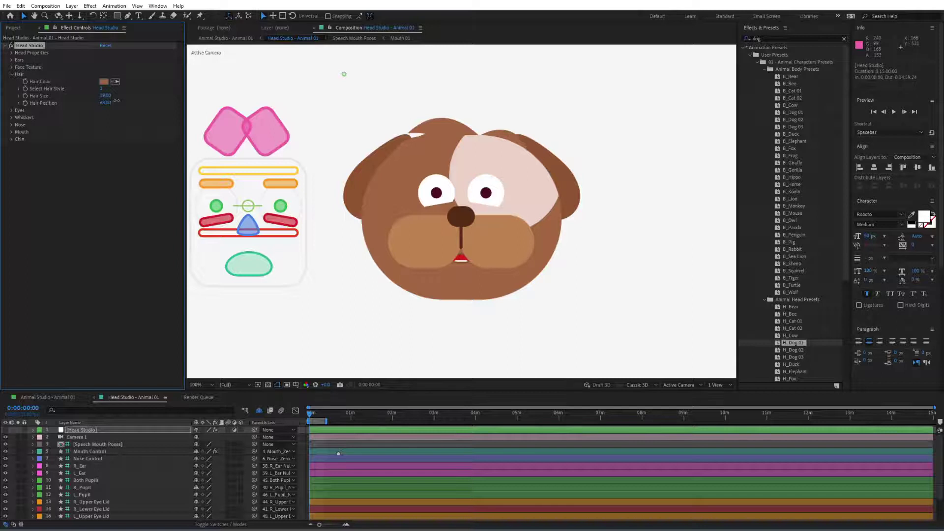
left_click_drag(117, 100, 116, 101)
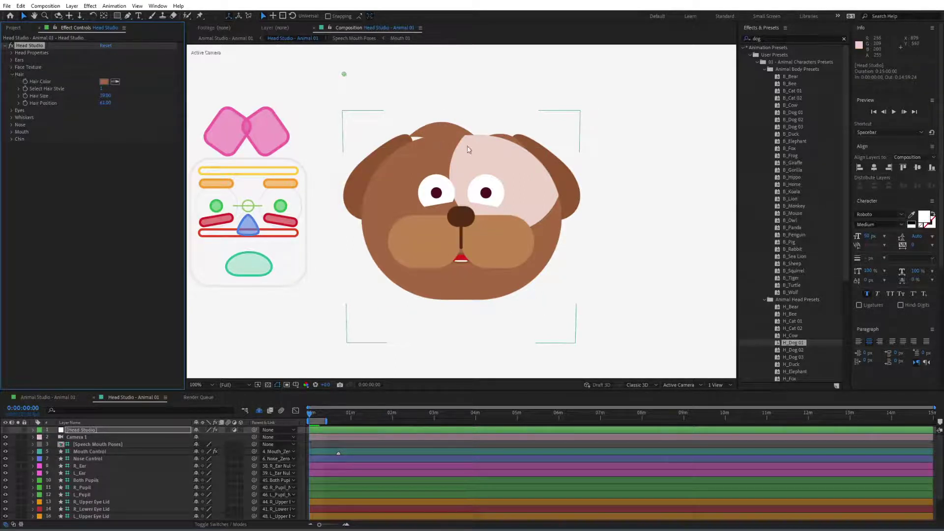
Make the eyes smaller, about size 19, at Eyes Height 69 and slightly closer together.
left_click(11, 74)
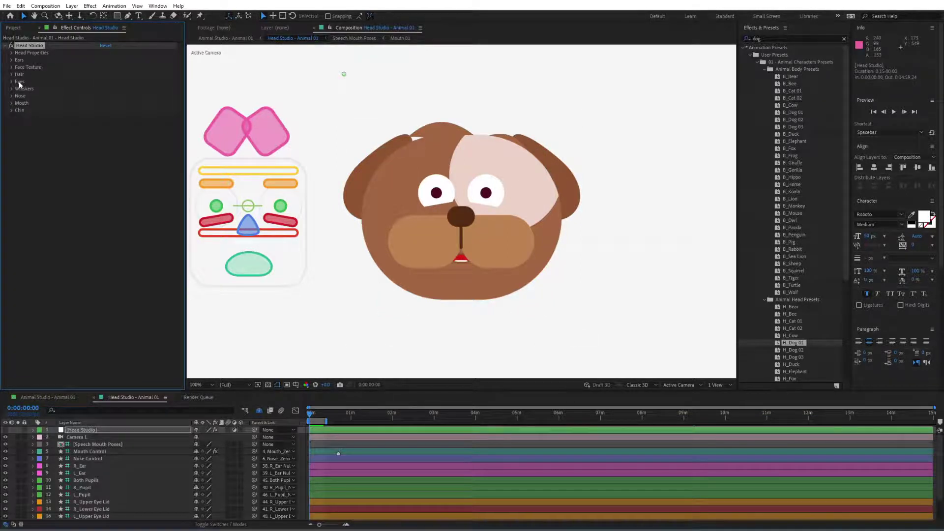
left_click(11, 81)
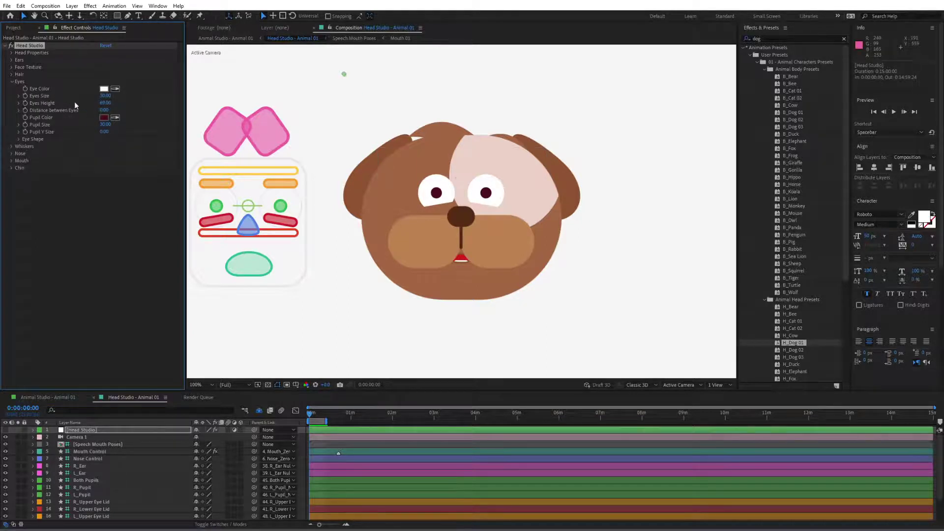
left_click_drag(104, 100, 104, 98)
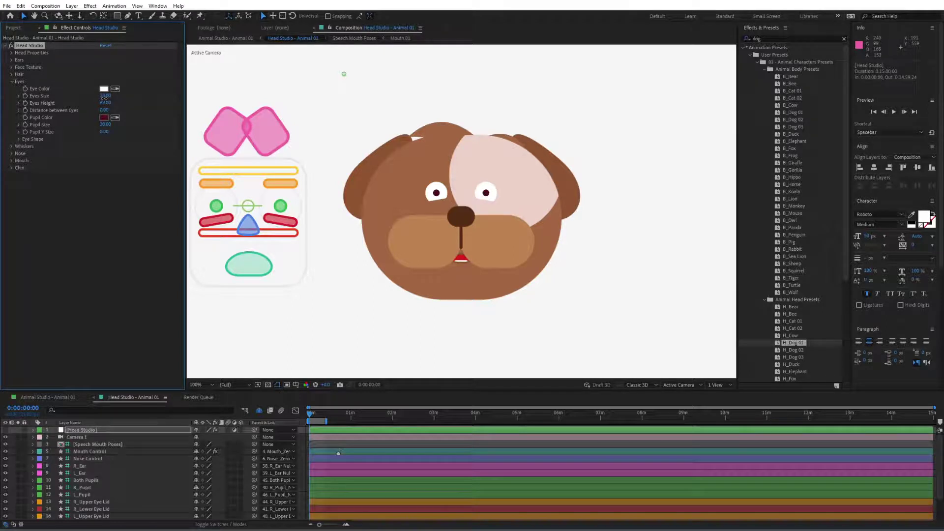
left_click_drag(104, 97, 103, 97)
left_click(105, 103)
left_click(96, 226)
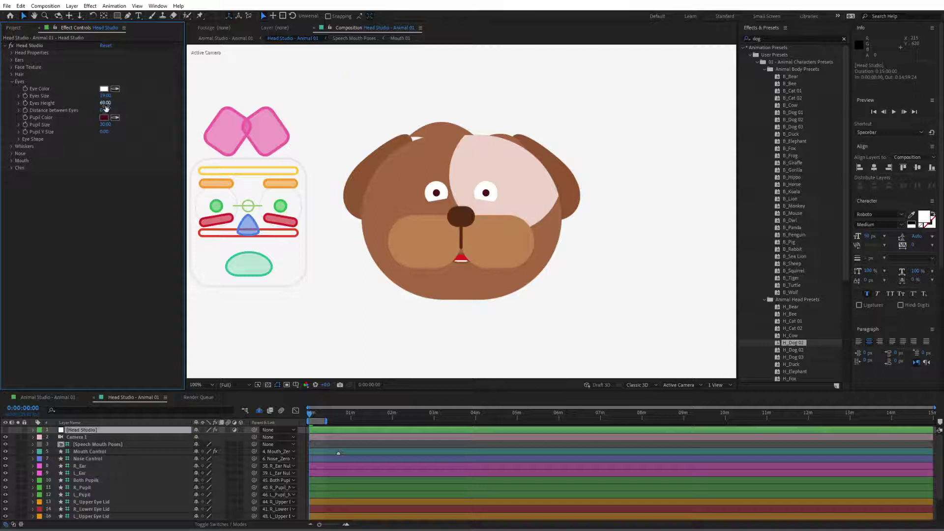
left_click_drag(106, 109, 106, 108)
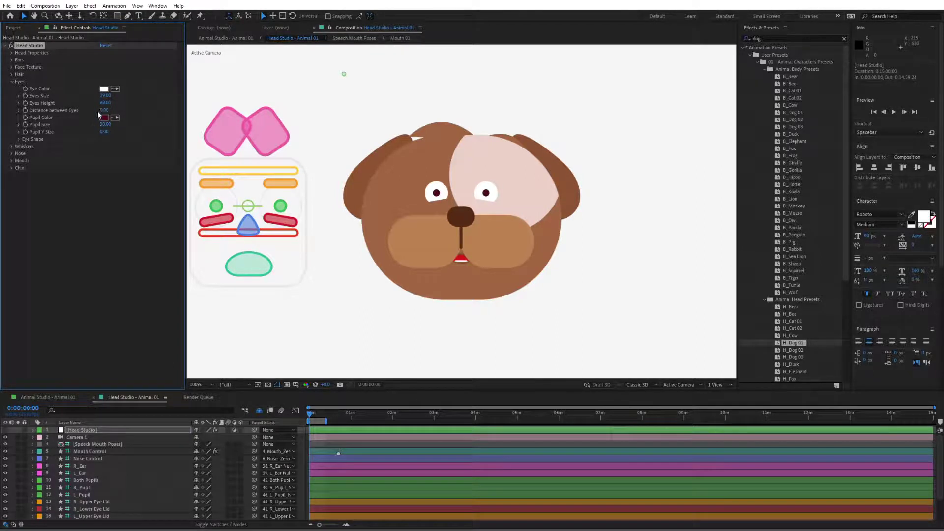
left_click_drag(105, 109, 104, 109)
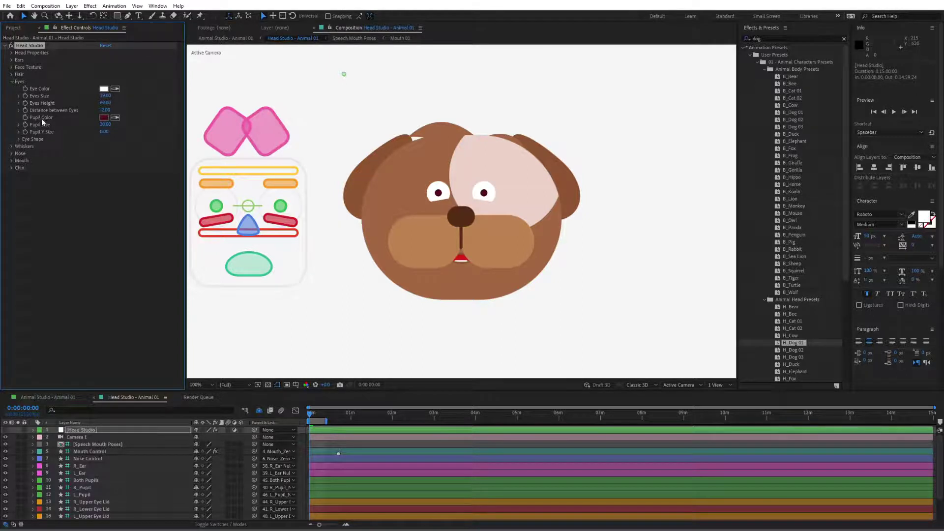
Enlarge the pupils and stretch them taller through Pupil Size and Pupil Y Size.
left_click_drag(104, 125, 122, 123)
left_click_drag(119, 123, 117, 123)
left_click_drag(104, 132, 121, 122)
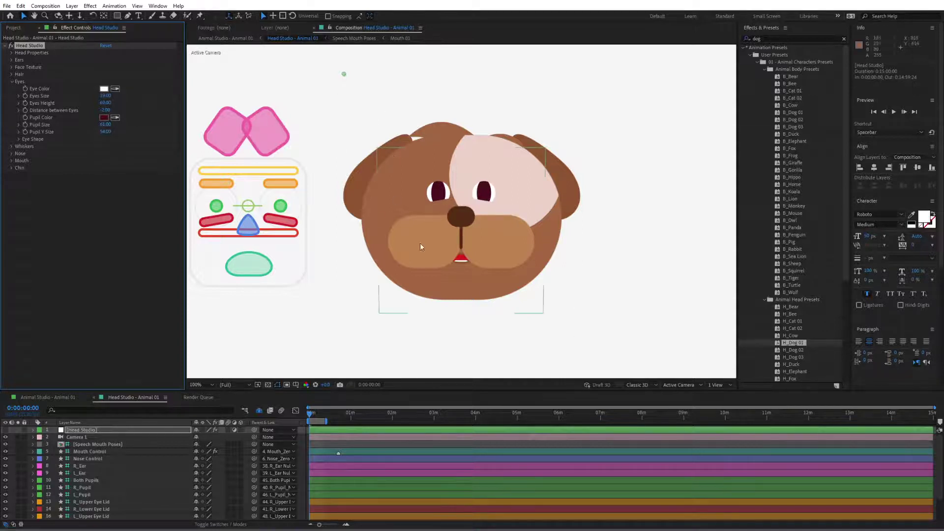
left_click_drag(106, 132, 104, 130)
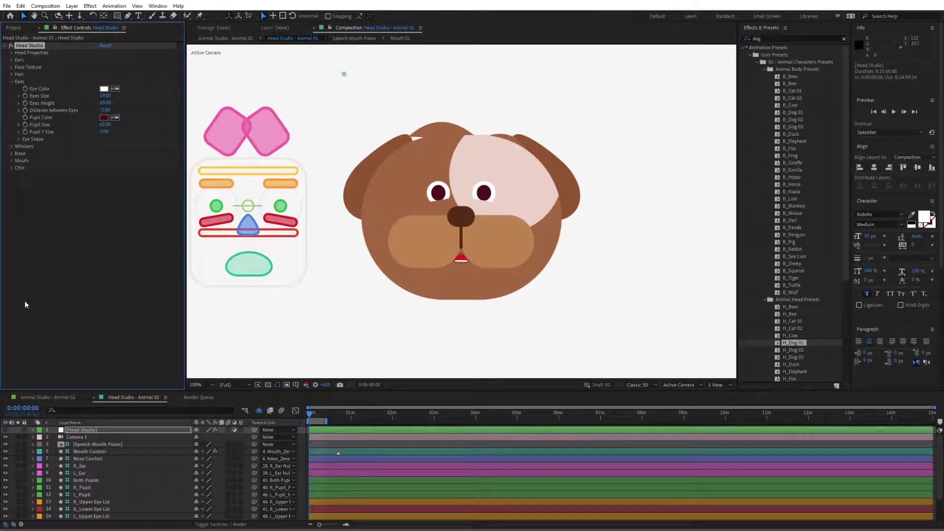
left_click(20, 139)
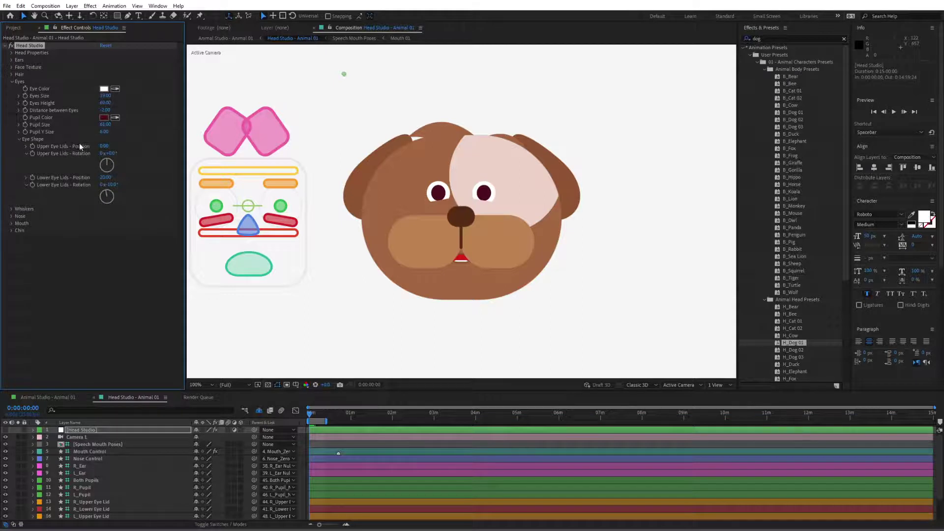
Set the Upper Eye Lids Position and Rotation both to 0.
mouse_move(103, 146)
left_mouse_down()
mouse_move(118, 146)
mouse_move(108, 163)
left_mouse_up()
left_click(108, 154)
type("0")
key("Return")
left_click(106, 146)
type("0")
key("Return")
Set the Lower Eye Lids Position and Rotation both to 0, then collapse the Eyes group.
left_click_drag(104, 177, 93, 172)
left_click(105, 177)
type("0")
key("Return")
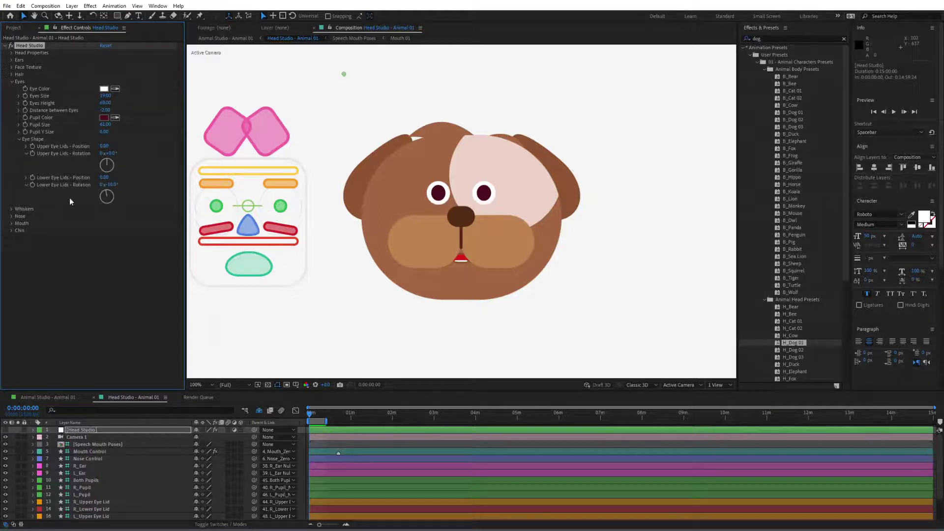
left_click(112, 184)
type("0")
key("Return")
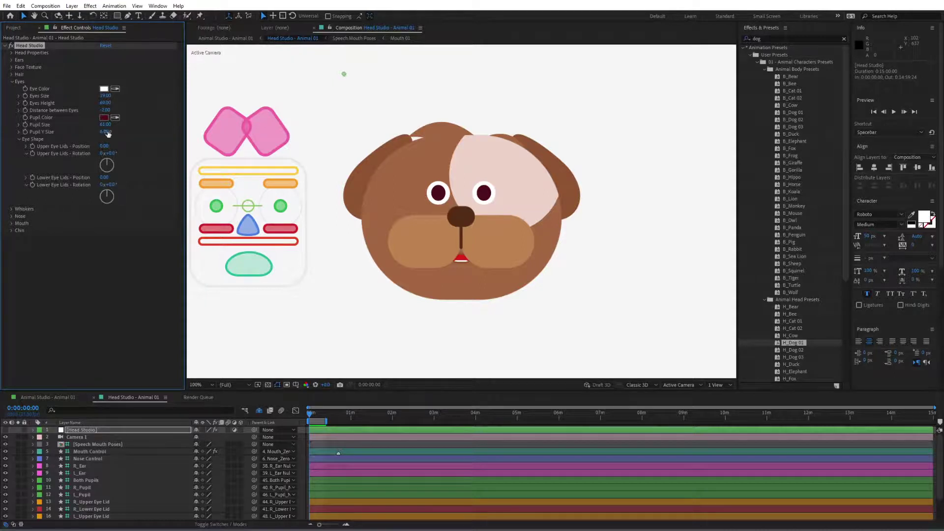
left_click(18, 139)
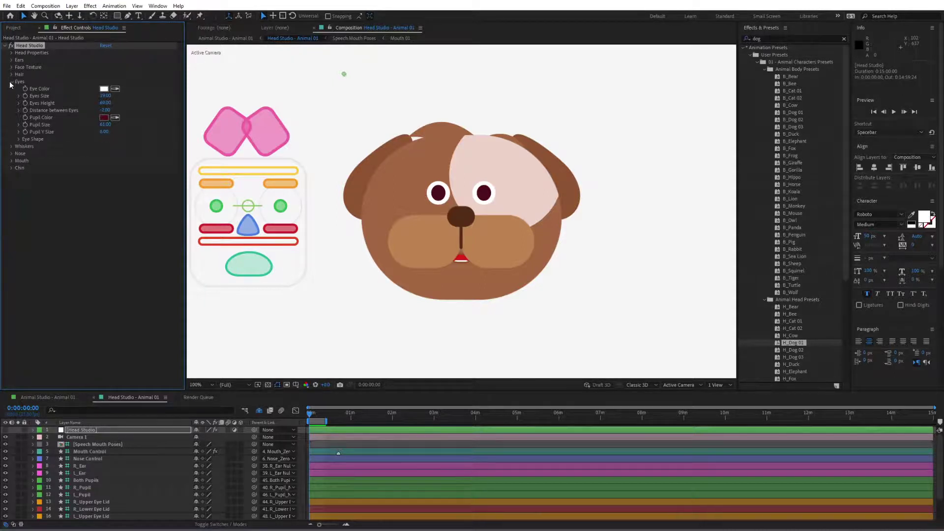
left_click(12, 82)
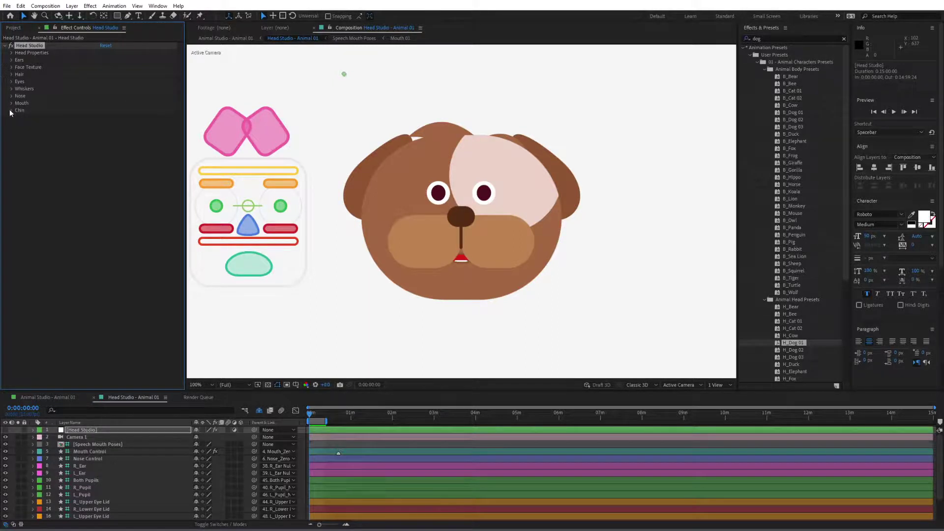
After trying style 8, set the chin style to 9 for a round muzzle.
left_click(11, 110)
left_click(102, 125)
type("8")
key("Return")
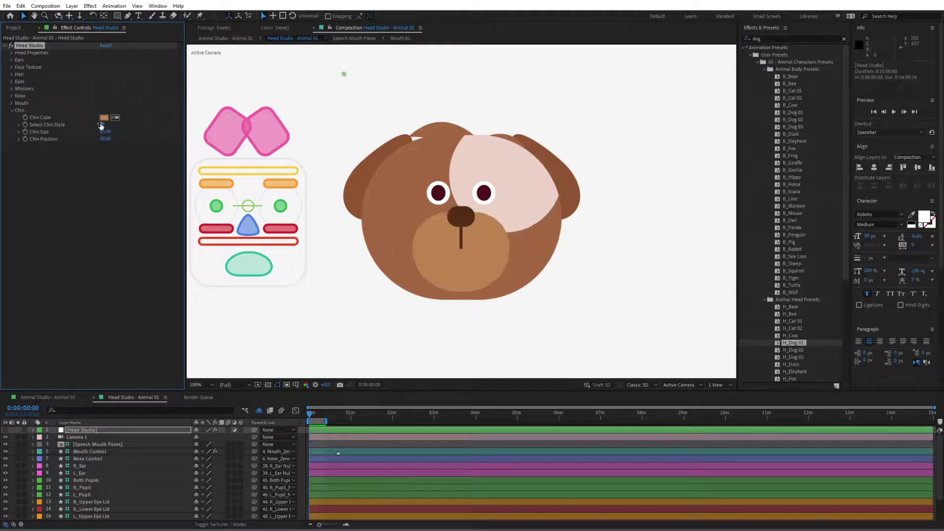
left_click(101, 126)
type("9")
key("Return")
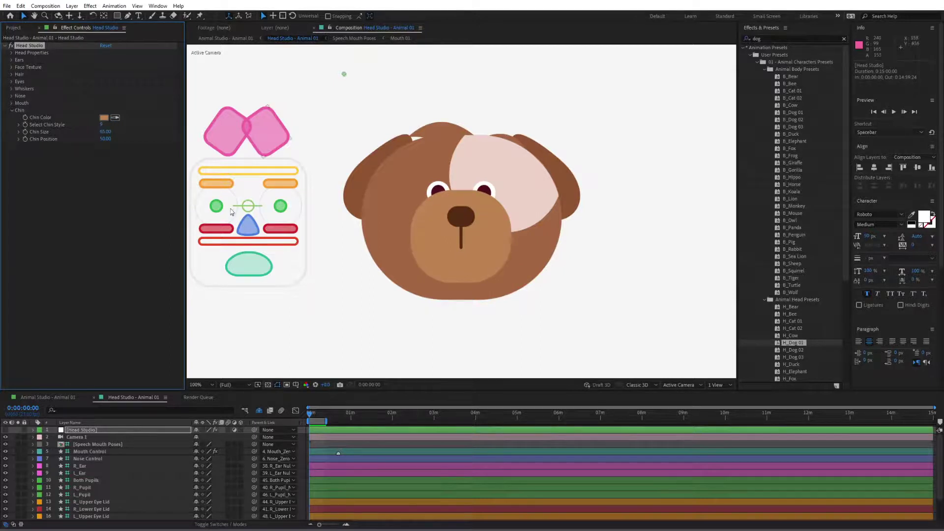
Set Chin Size to 62 and raise Chin Position to about 67.
left_click_drag(109, 141, 108, 140)
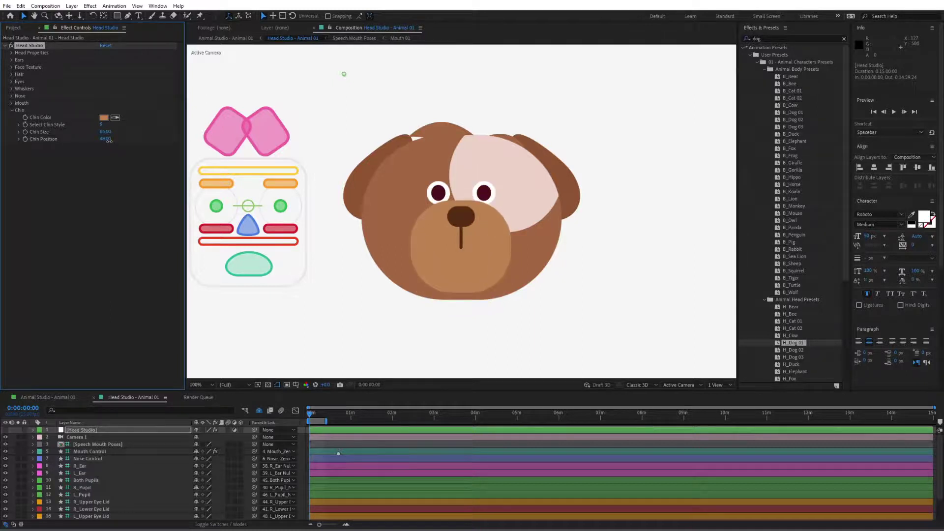
left_click(105, 132)
type("62")
key("Return")
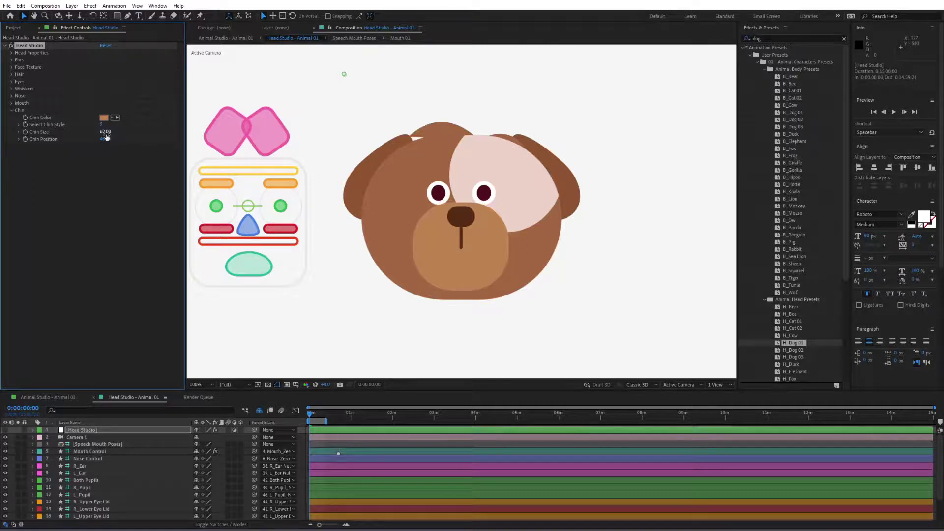
left_click_drag(107, 137, 108, 138)
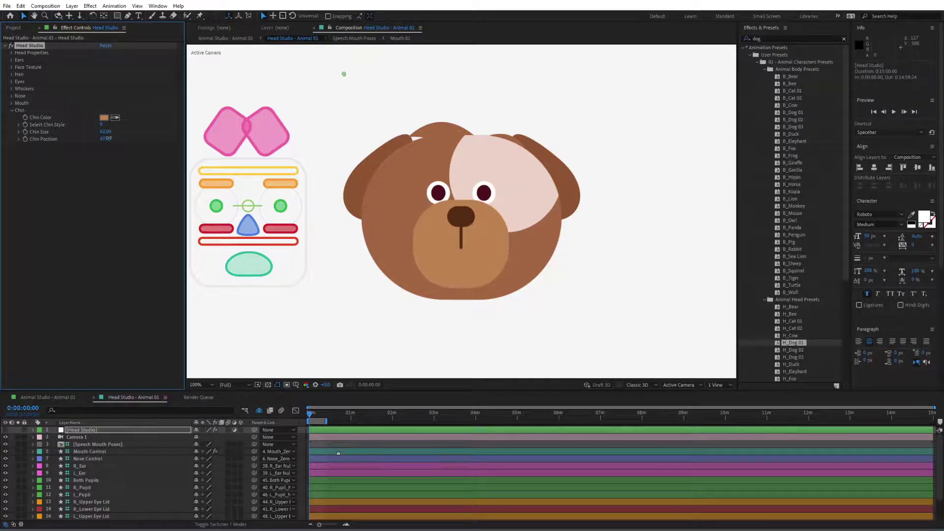
left_click(12, 110)
Show the Nose settings and try nose styles 2, 3 and 4.
left_click(11, 96)
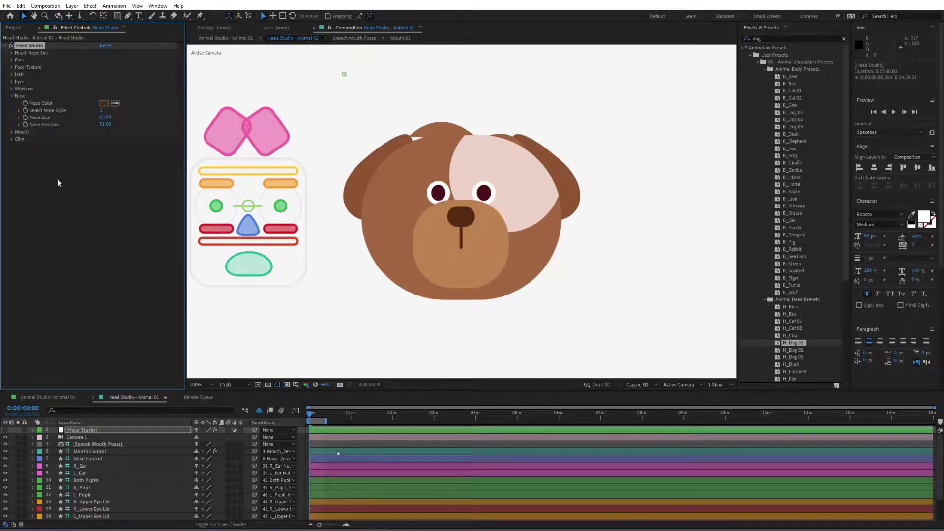
left_click(101, 110)
type("2")
key("Return")
left_click(103, 110)
type("3")
key("Return")
left_click(102, 111)
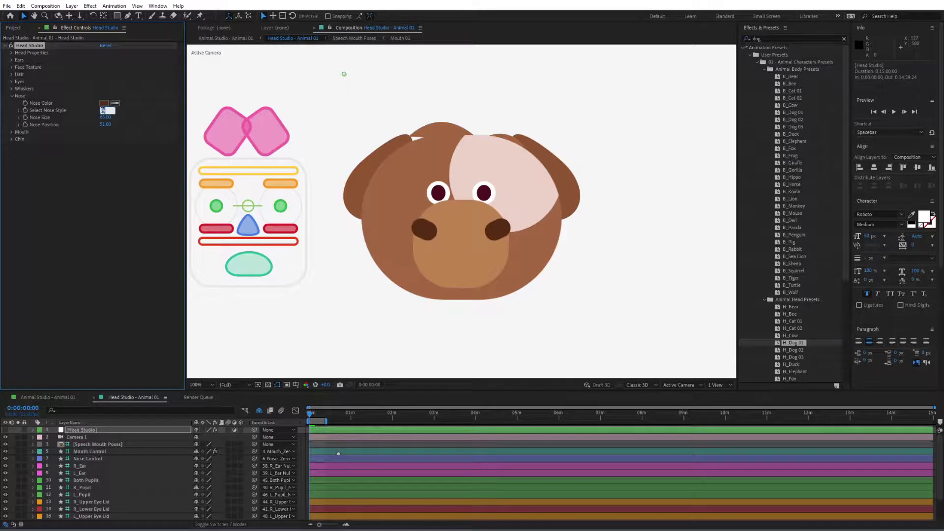
type("4")
key("Return")
Try nose styles 5 and 6, settle on style 10, and nudge the nose position to about 52.
left_click(103, 111)
type("5")
key("Return")
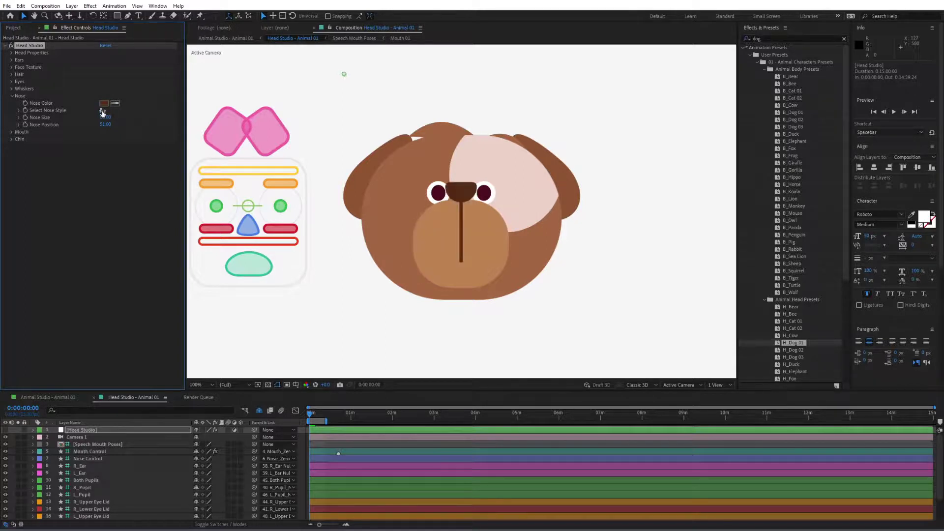
left_click(102, 111)
type("6")
key("Return")
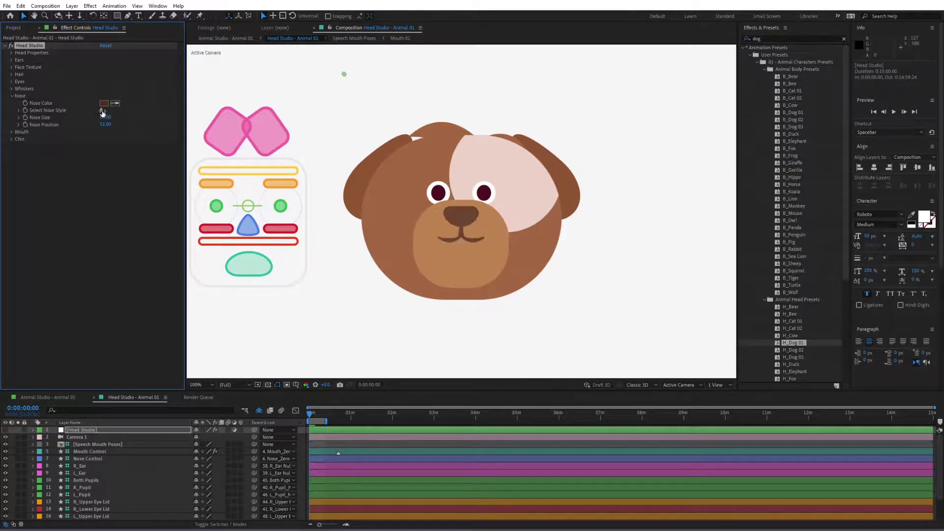
left_click(102, 111)
type("10")
key("Return")
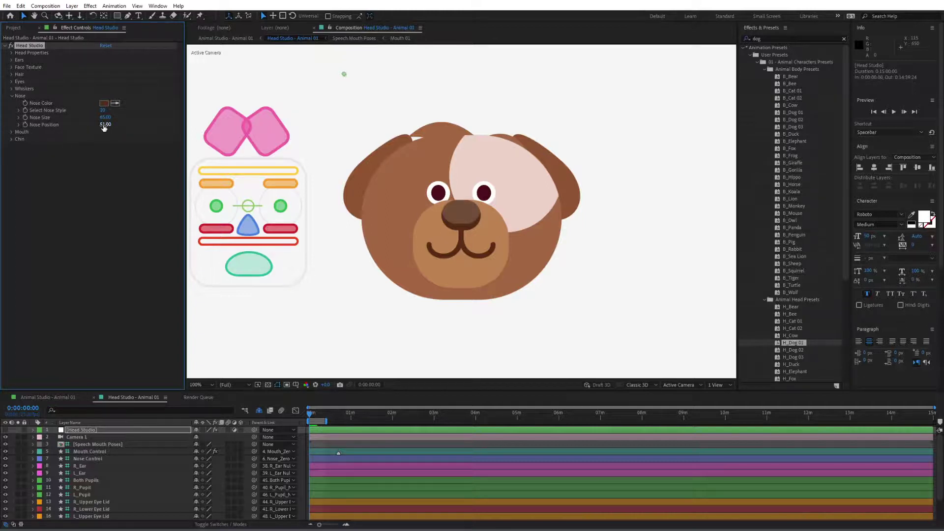
left_click_drag(103, 127, 77, 185)
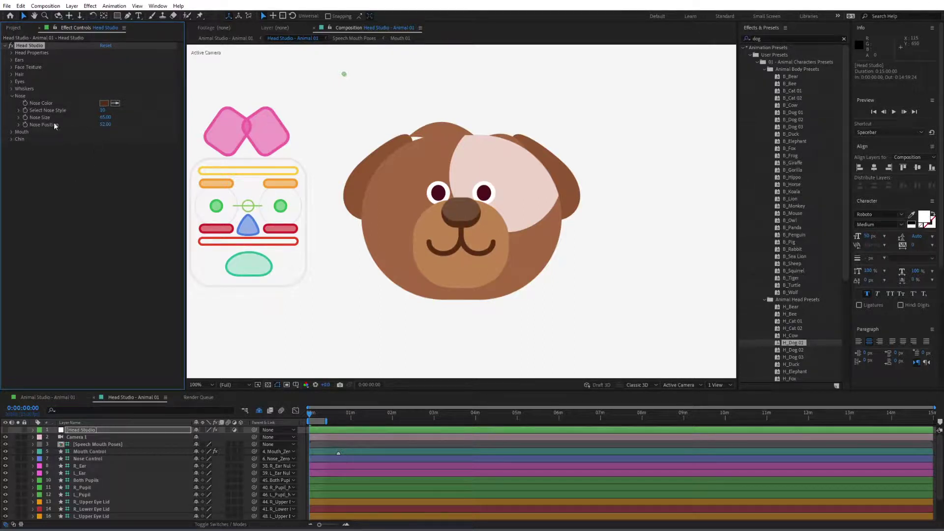
Fold away the nose settings and turn off Place Mouth Behind Chin in the Mouth group.
left_click(12, 96)
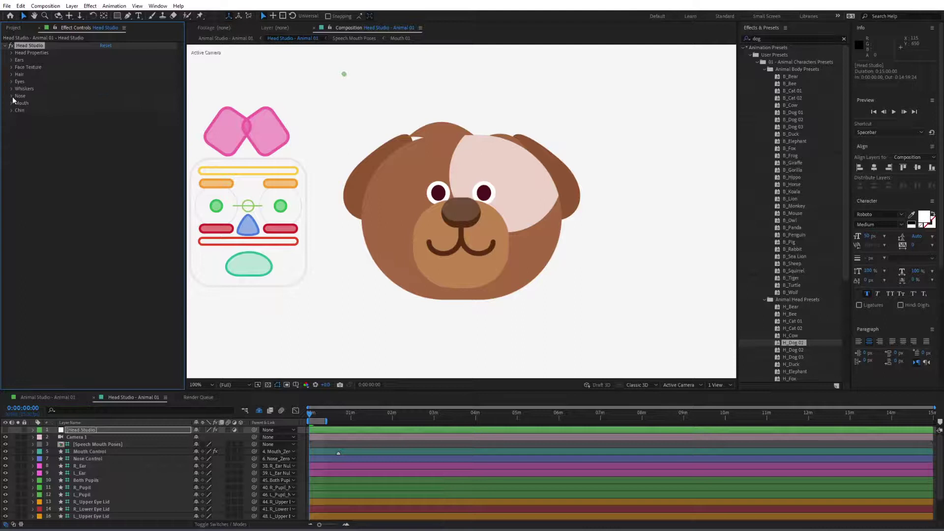
left_click(12, 104)
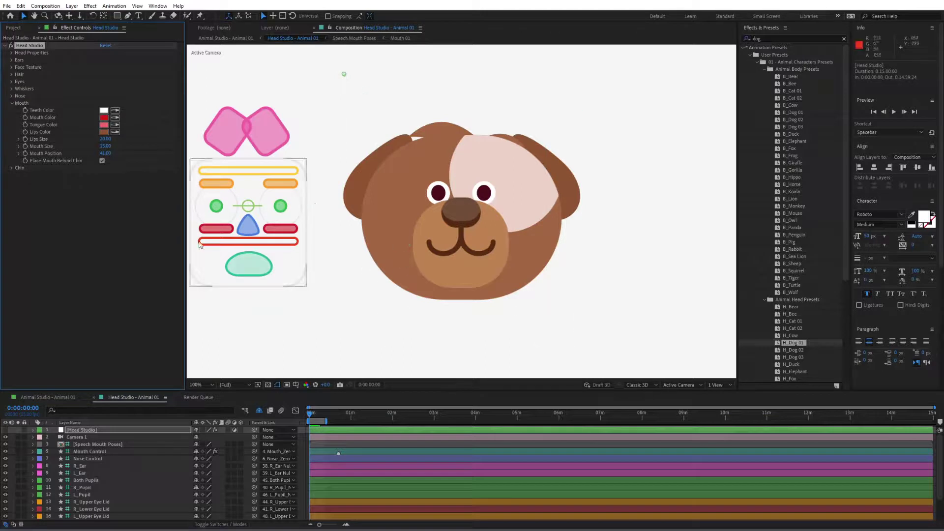
left_click(102, 161)
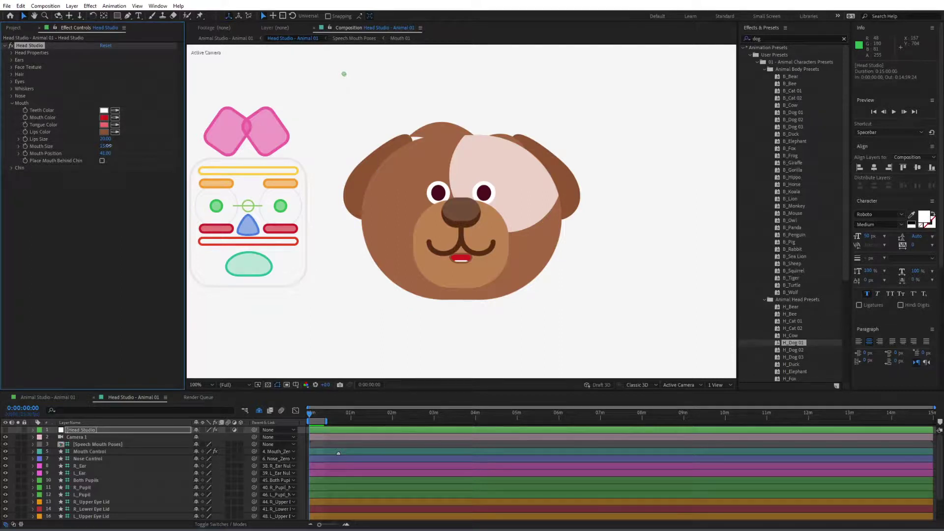
Set the whiskers style to 1, then to 3 for rows of dots.
left_click(12, 103)
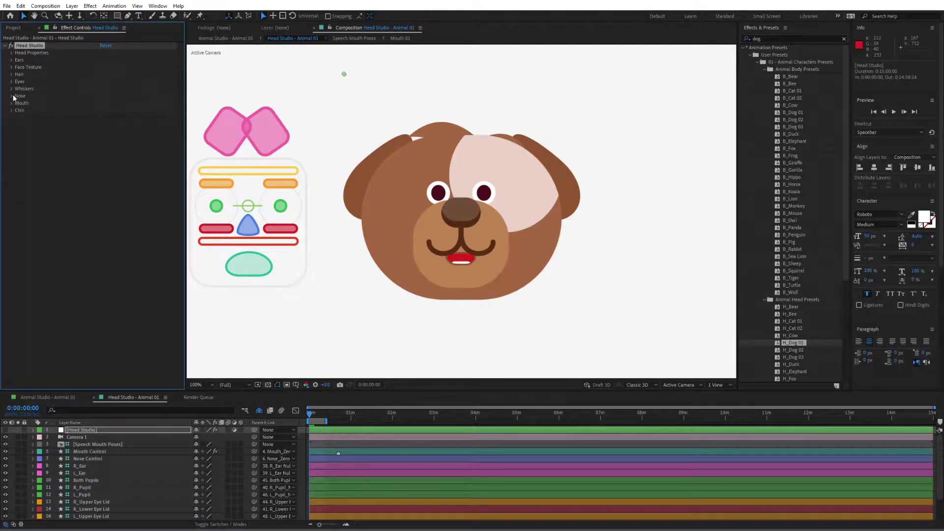
left_click(12, 89)
left_click(102, 103)
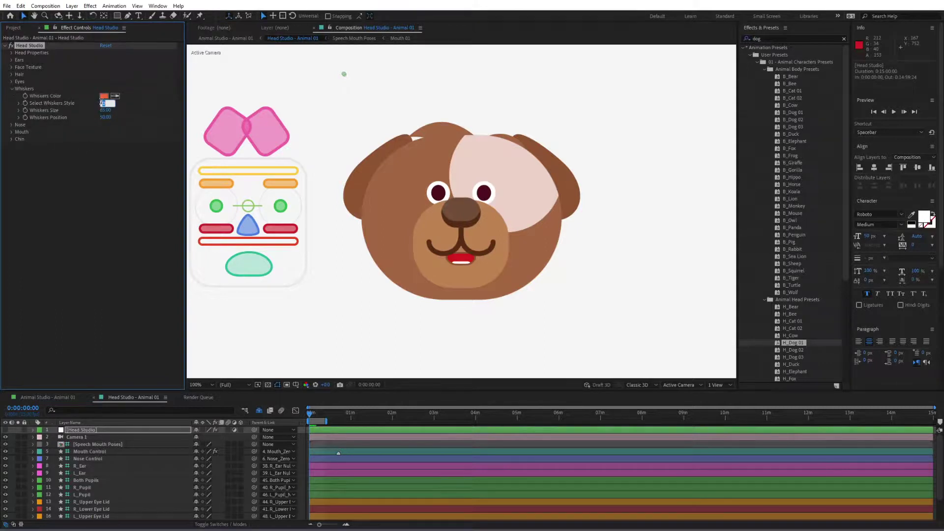
type("1")
key("Return")
left_click(102, 103)
type("3")
key("Return")
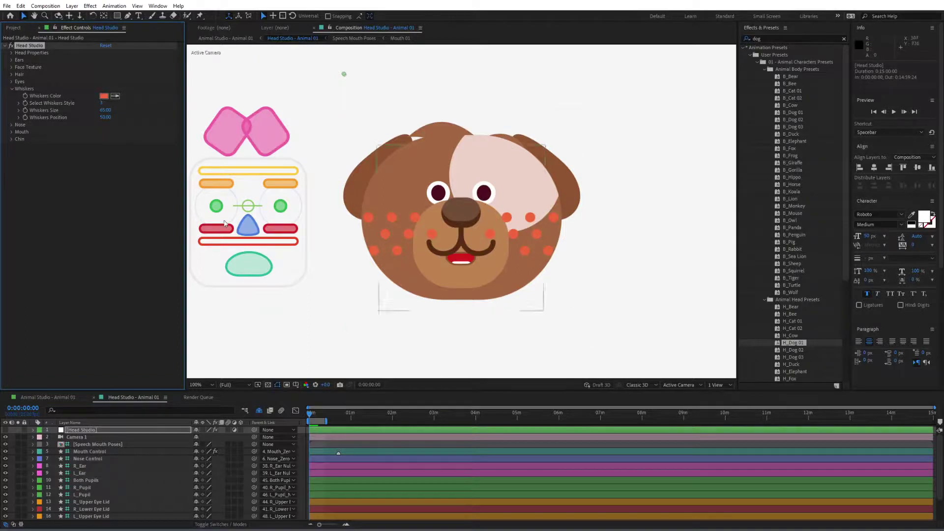
Sample the mouth line's dark brown for Whiskers Color, shrink Whiskers Size to 24, and fold Whiskers away.
left_click(115, 96)
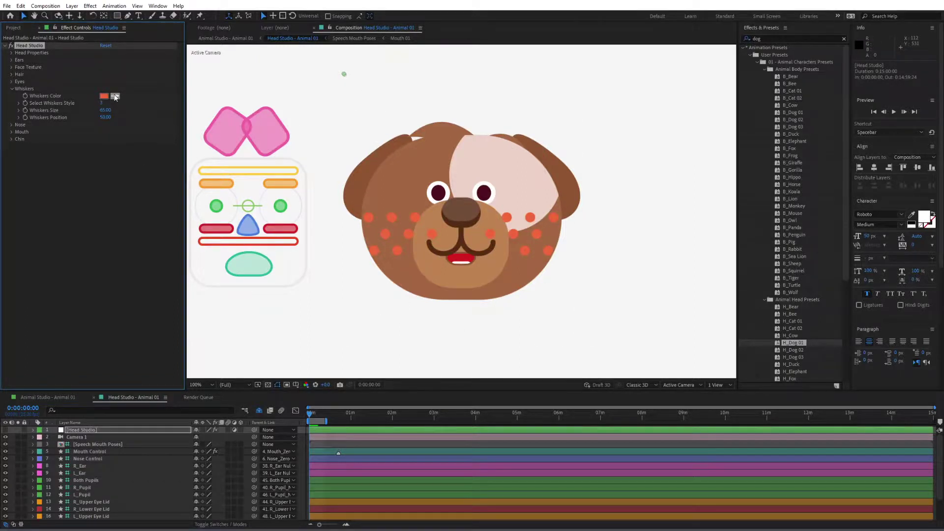
left_click(461, 233)
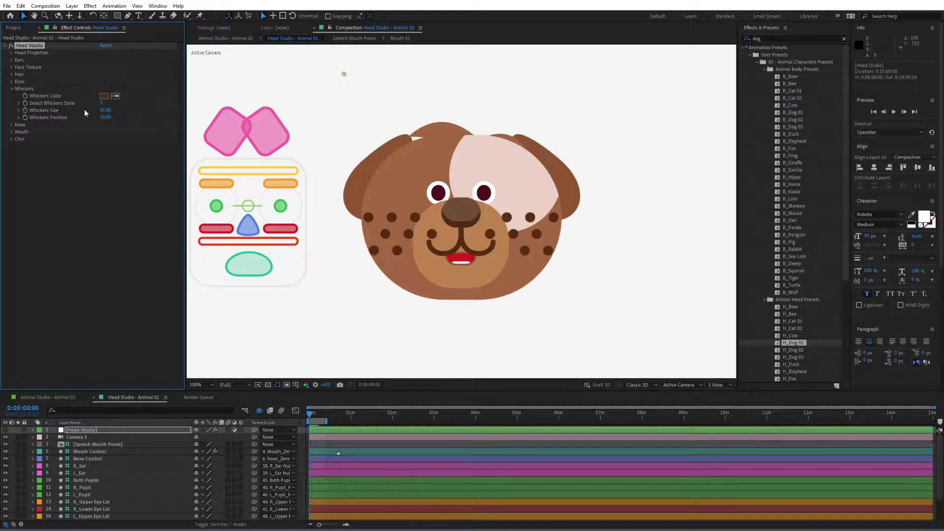
left_click_drag(105, 113, 91, 114)
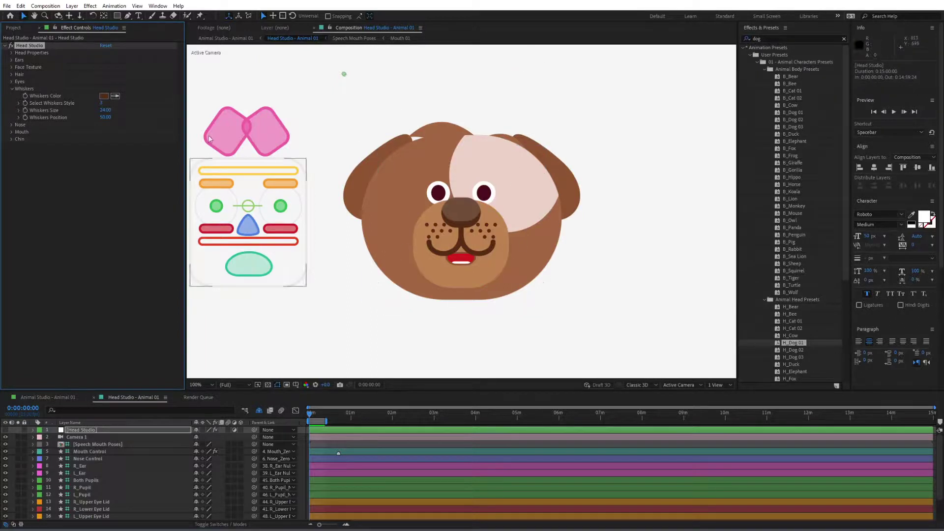
left_click(12, 89)
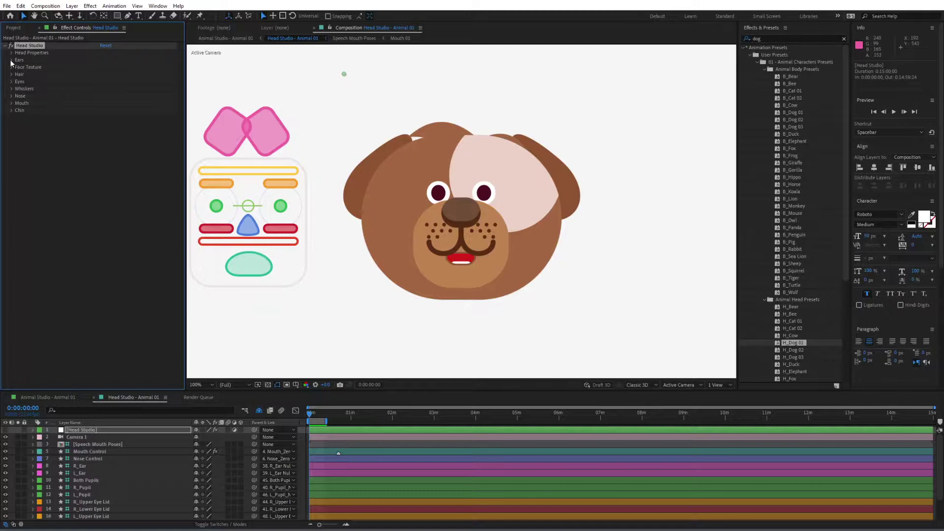
Set Head Color to dark teal hex 003341 and confirm the picker.
left_click(11, 54)
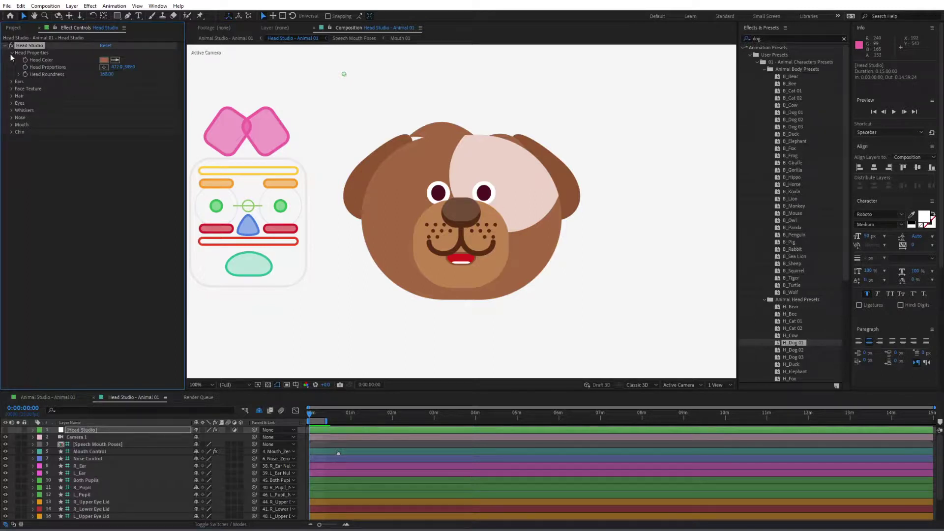
left_click(103, 60)
left_click_drag(529, 282, 195, 168)
left_click_drag(220, 240, 198, 253)
left_click(271, 277)
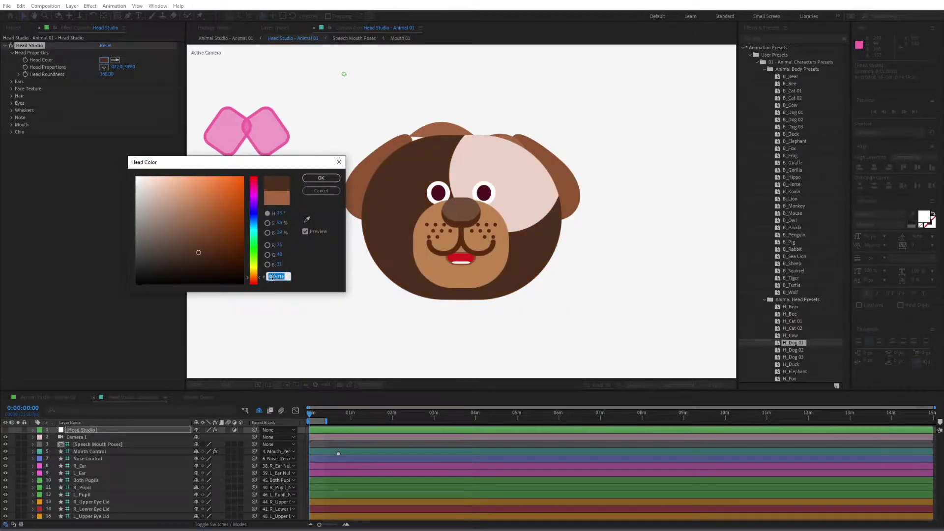
key("BackSpace")
type("00")
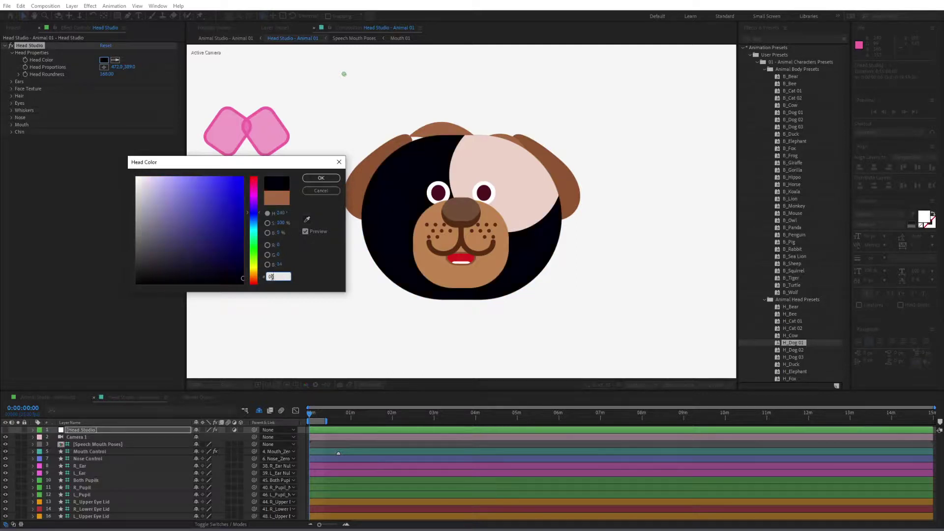
type("3341")
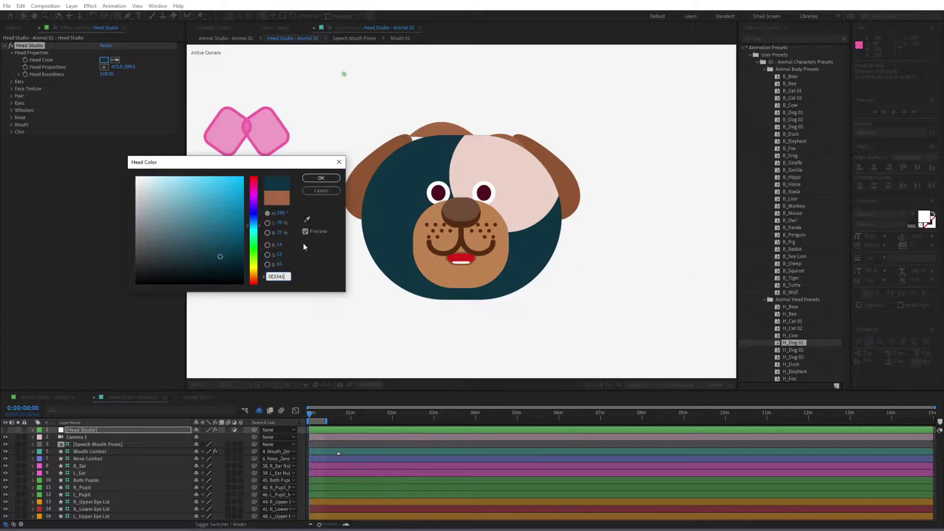
left_click(319, 179)
left_click(11, 53)
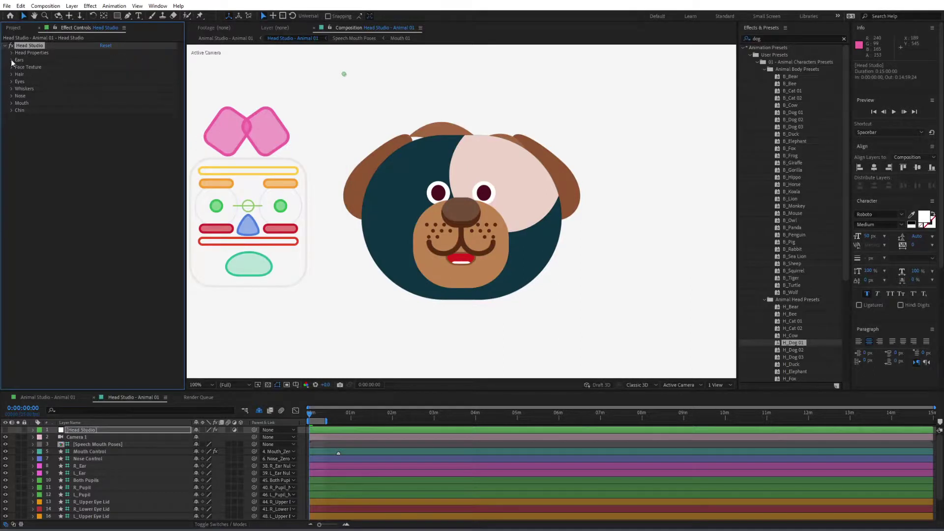
left_click(12, 60)
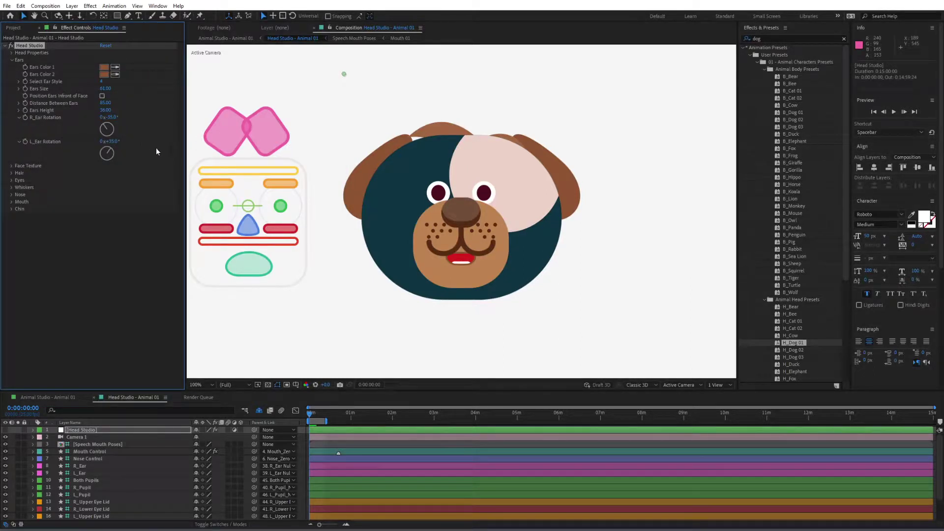
Eyedrop the head's teal into both Ears Color 1 and Ears Color 2.
left_click(115, 67)
left_click(373, 247)
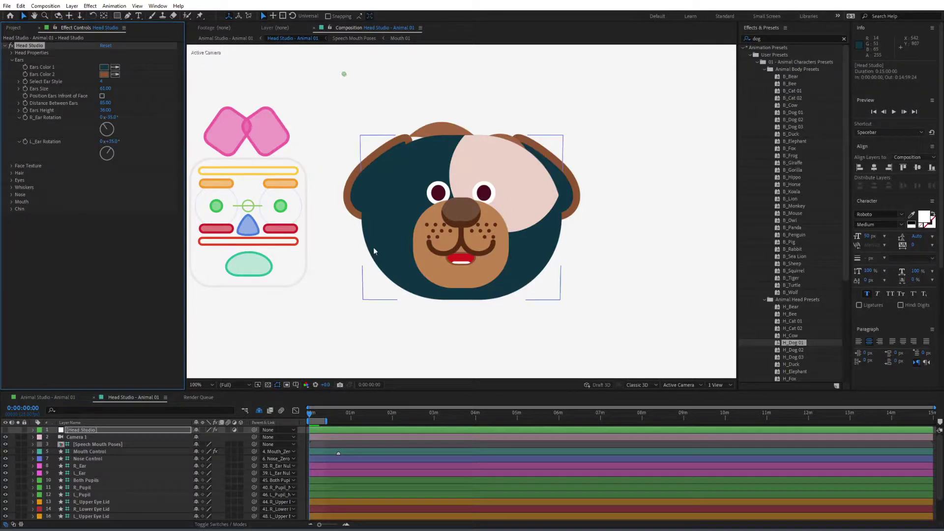
left_click(115, 74)
left_click(403, 188)
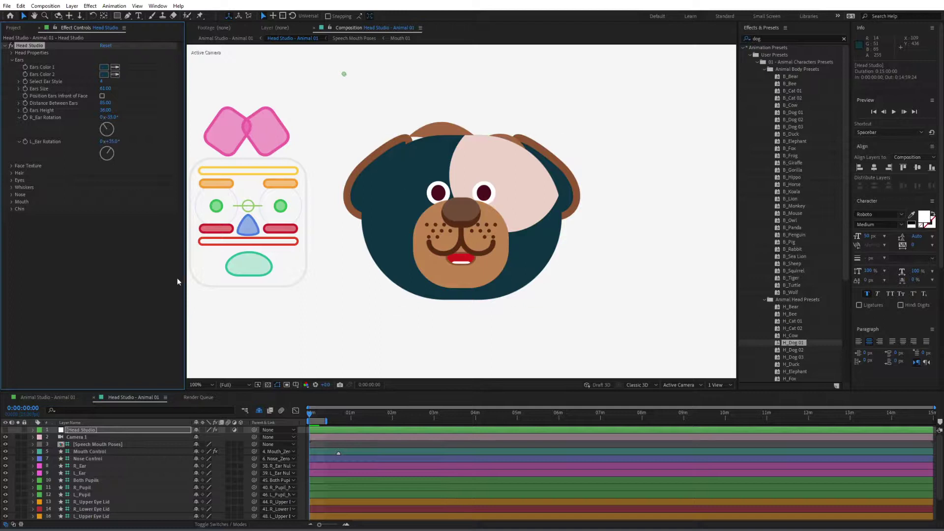
Soften Ears Color 1 to a grey-teal and confirm the darker Ears Color 2.
left_click(104, 68)
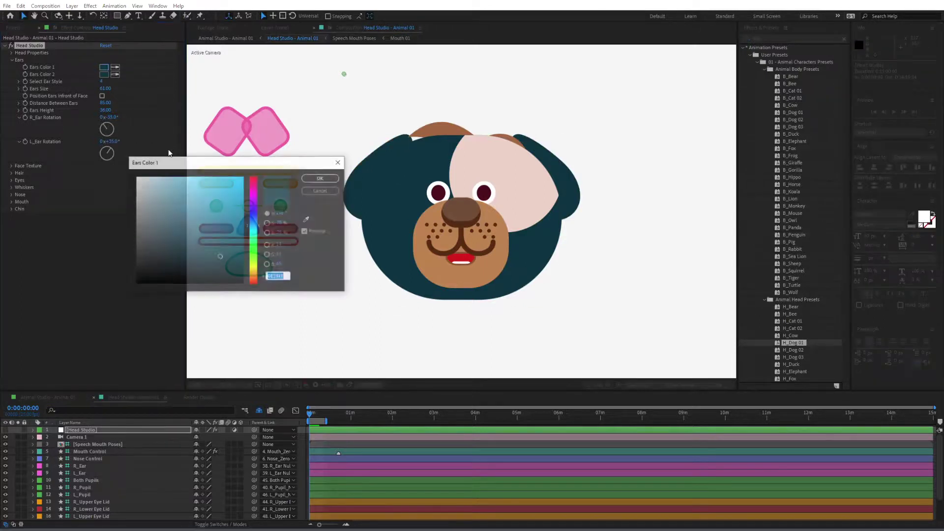
left_click_drag(212, 242, 188, 242)
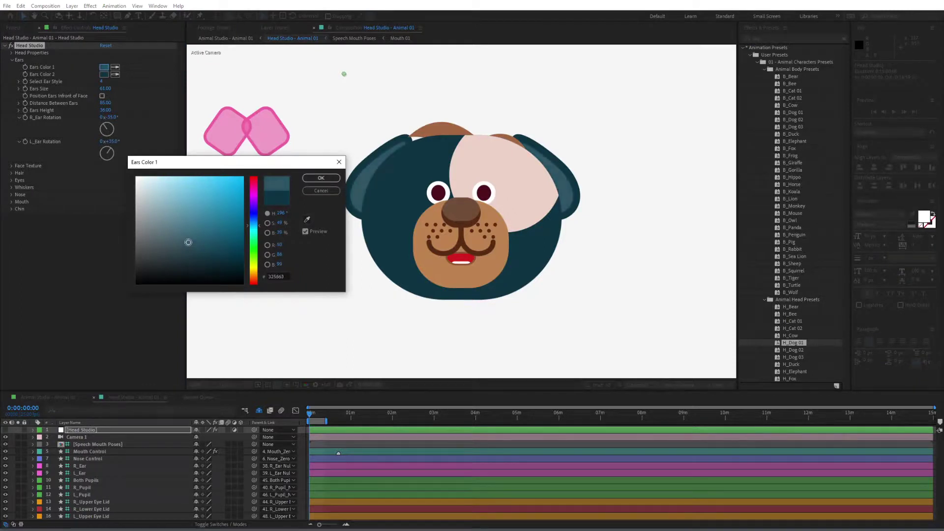
left_click(320, 178)
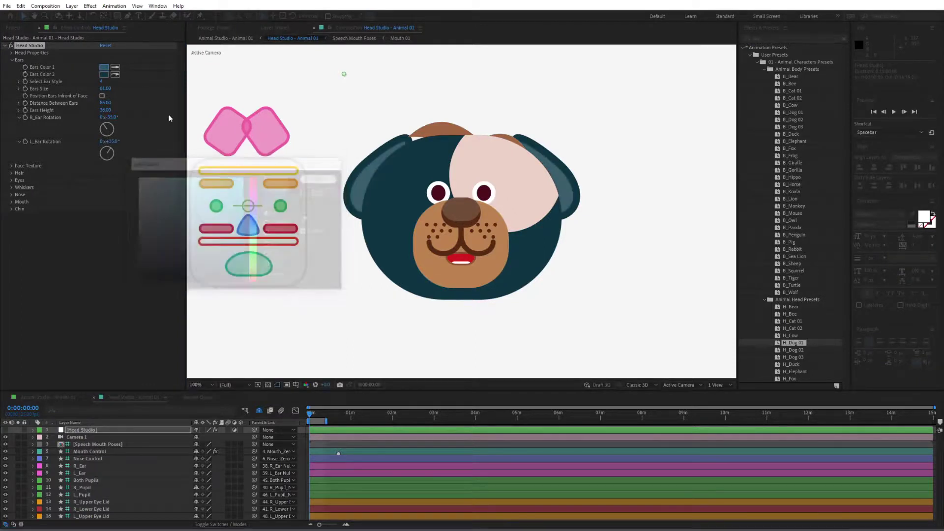
left_click(103, 75)
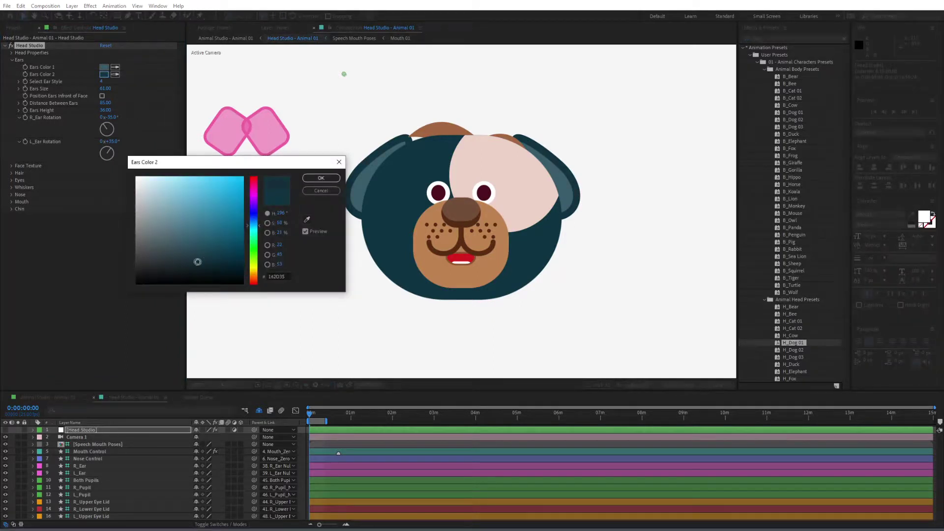
left_click(320, 178)
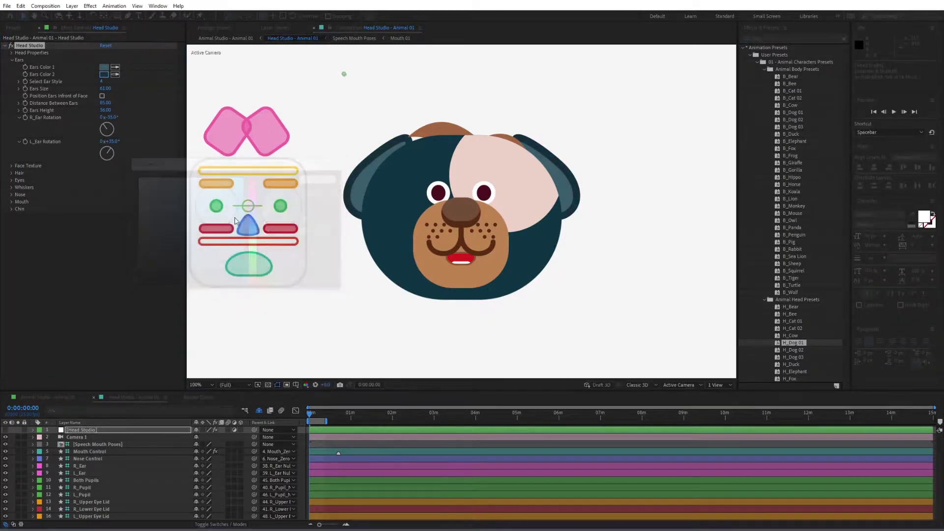
left_click(12, 60)
Enter hex 00ACBBC for the face patch colour, then dismiss the picker without applying it.
left_click(12, 67)
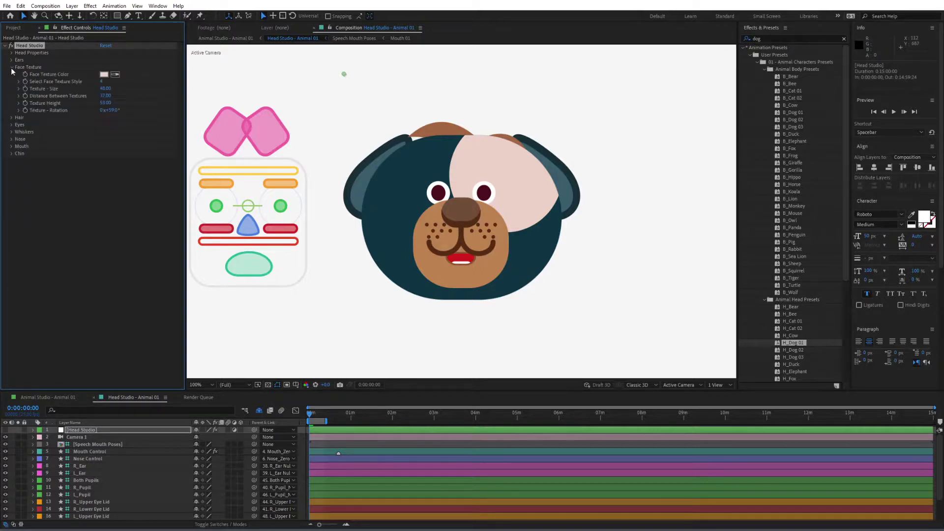
left_click(104, 75)
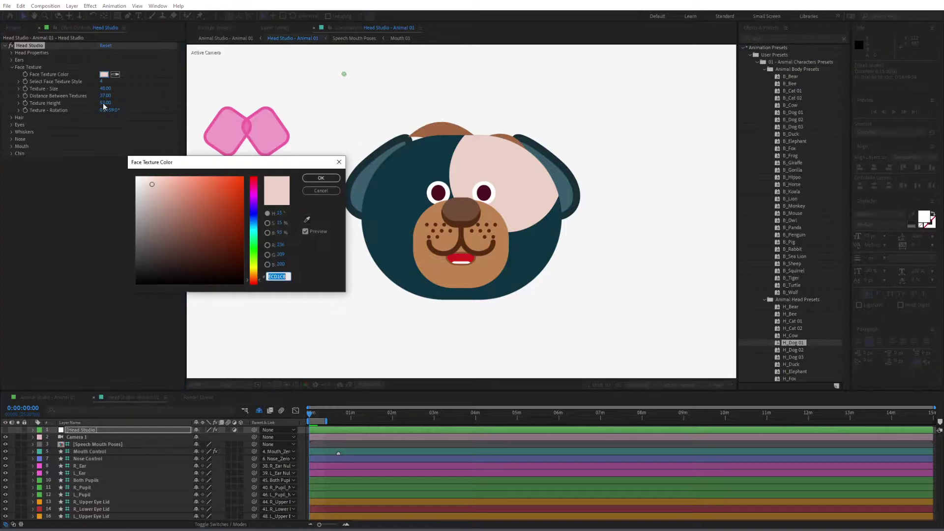
left_click(283, 276)
double_click(282, 275)
type("00ACBB")
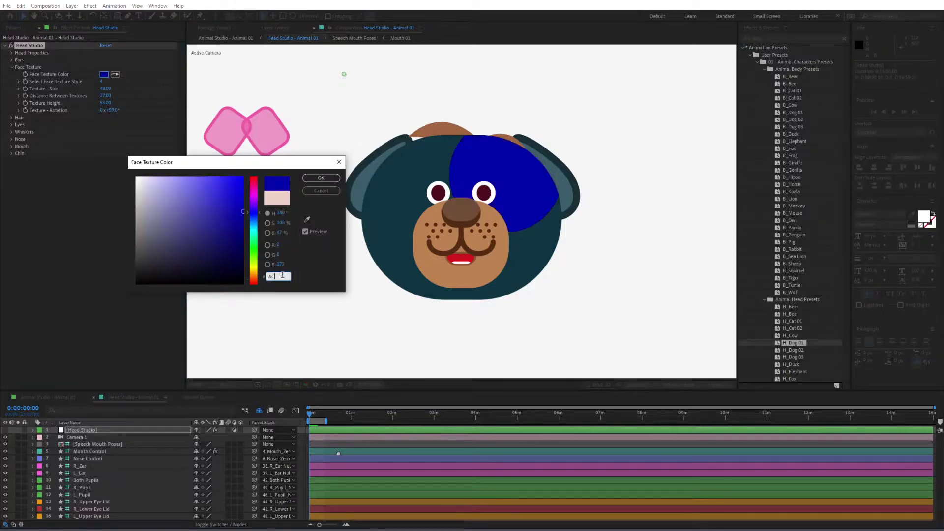
type("C")
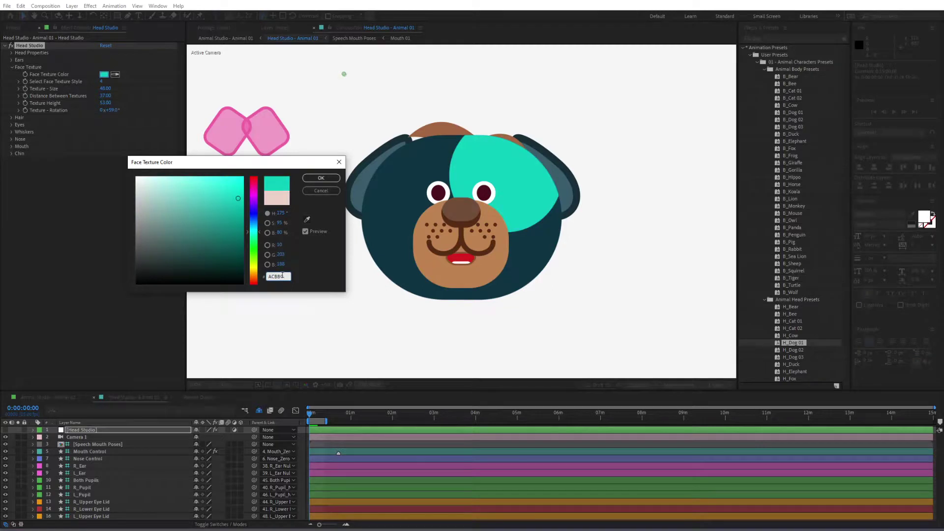
key("Escape")
Eyedrop the face's dark teal into Hair Color.
left_click(11, 67)
left_click(11, 75)
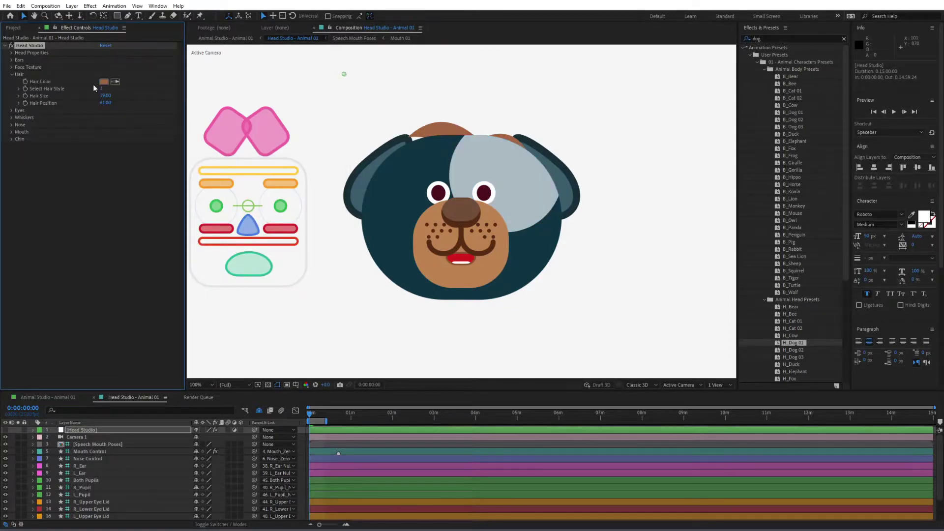
left_click(115, 82)
left_click(413, 146)
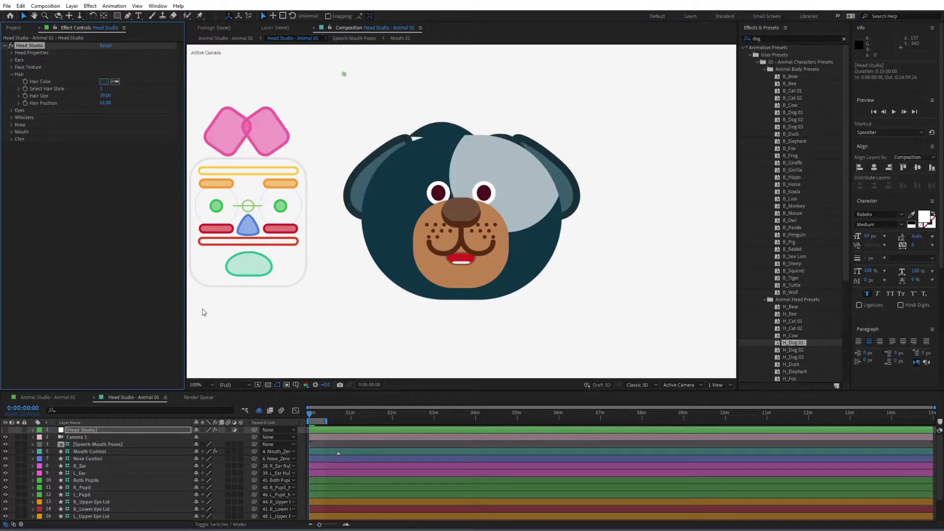
Sample the face's dark teal for Pupil Color and darken it to near-black 08161B.
left_click(12, 75)
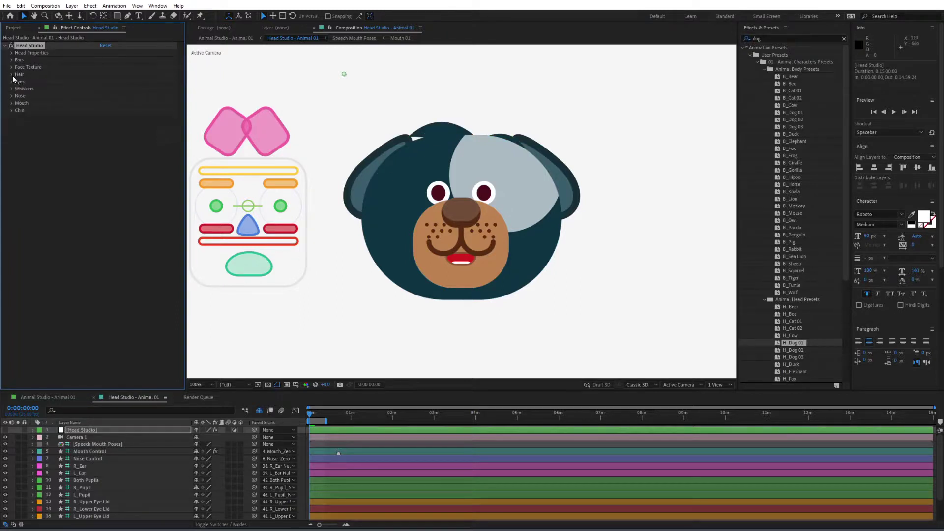
left_click(11, 82)
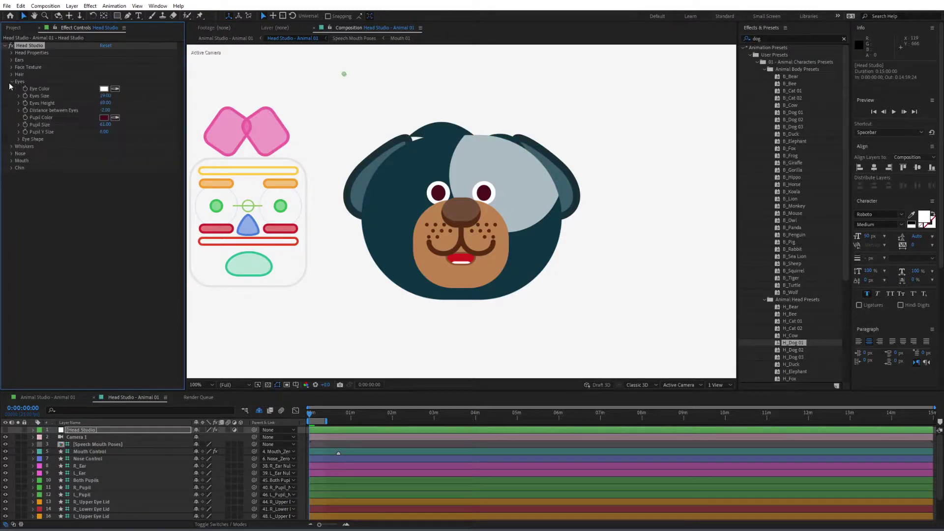
left_click(116, 120)
left_click(407, 164)
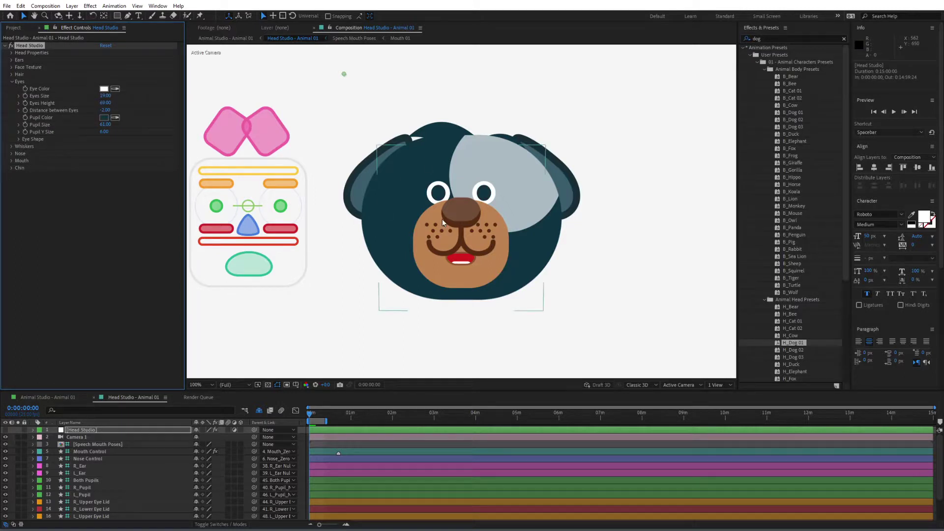
left_click(104, 117)
left_click_drag(213, 251, 214, 278)
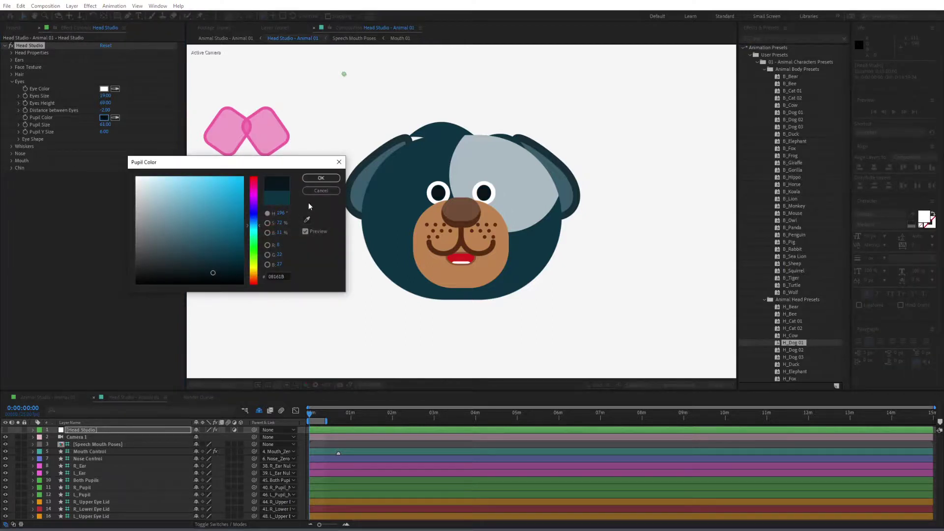
left_click(321, 178)
Sample the dark teal head colour for Whiskers Color.
left_click(12, 82)
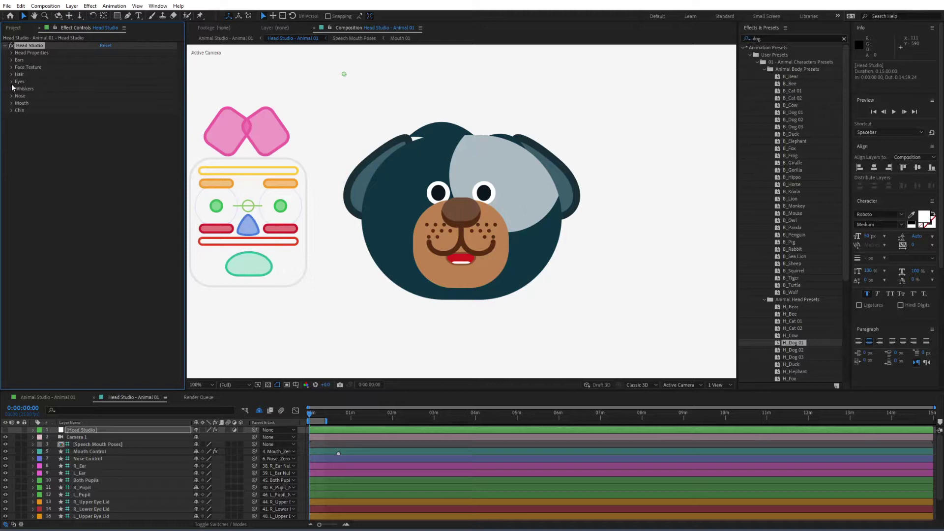
left_click(12, 89)
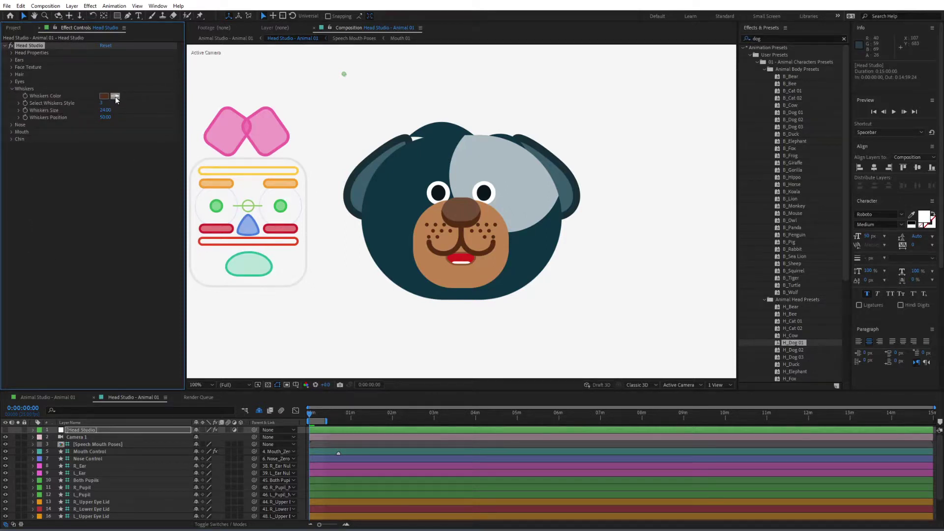
left_click(405, 195)
left_click(11, 89)
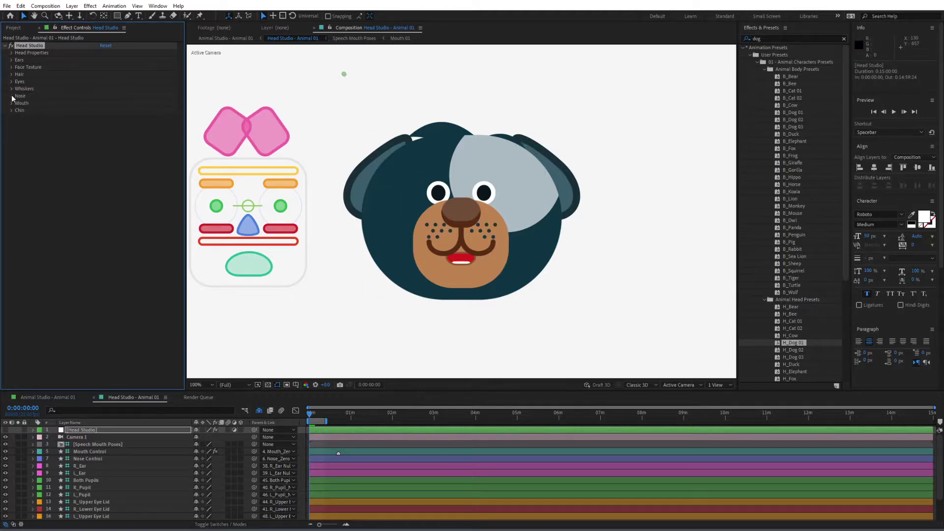
Sample the head teal for Nose Color and darken it to 0F1F25.
left_click(12, 96)
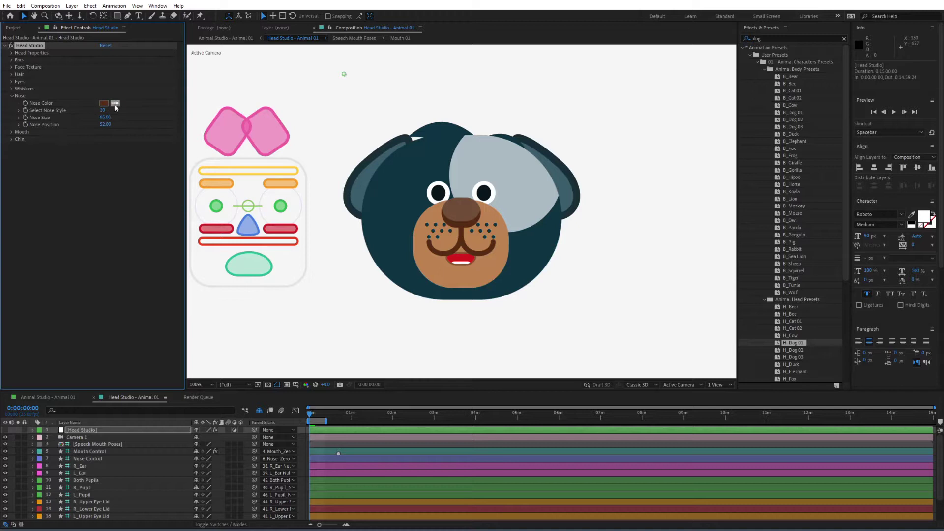
left_click(341, 188)
left_click(103, 103)
left_click(199, 268)
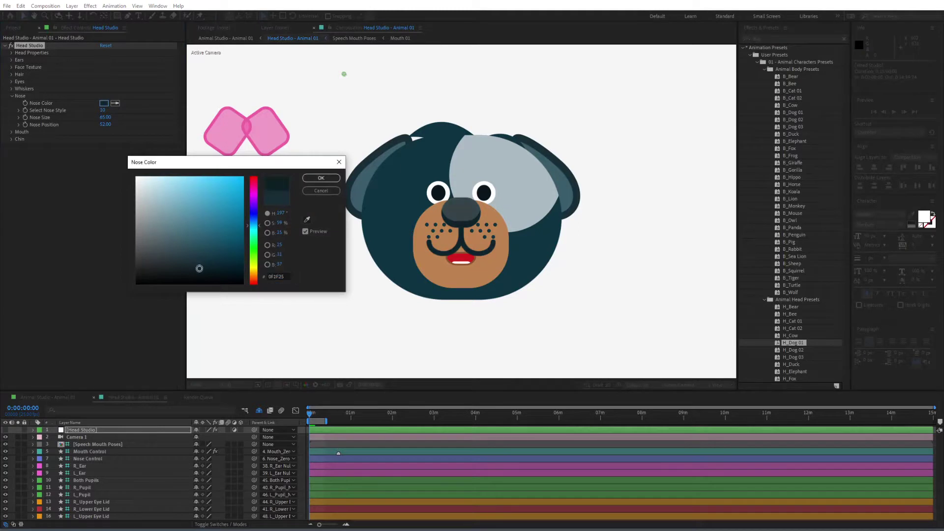
key("Return")
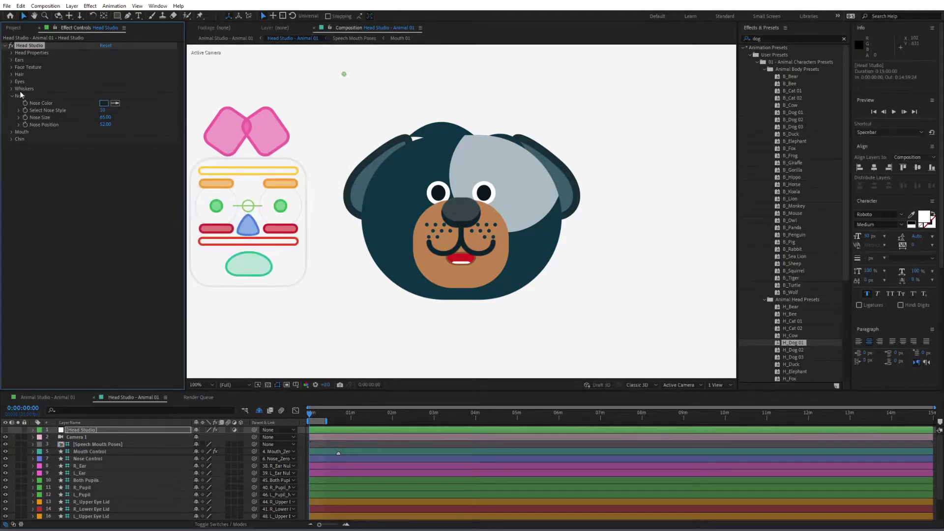
left_click(13, 98)
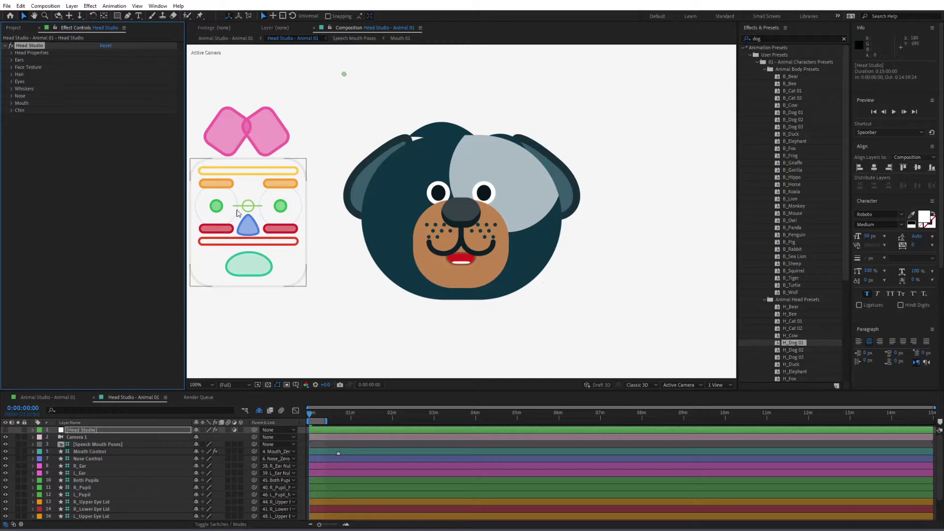
Set Chin Color to light peach F8C09C.
left_click(12, 110)
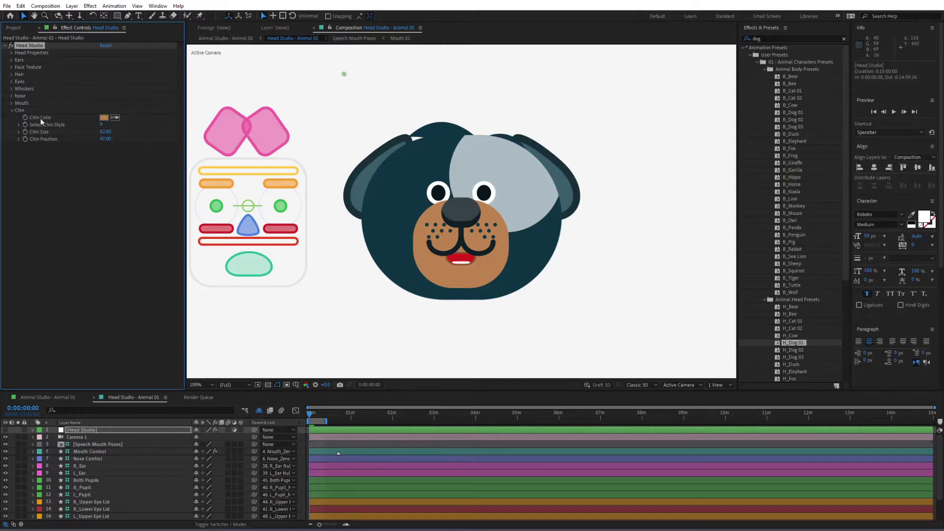
left_click(103, 118)
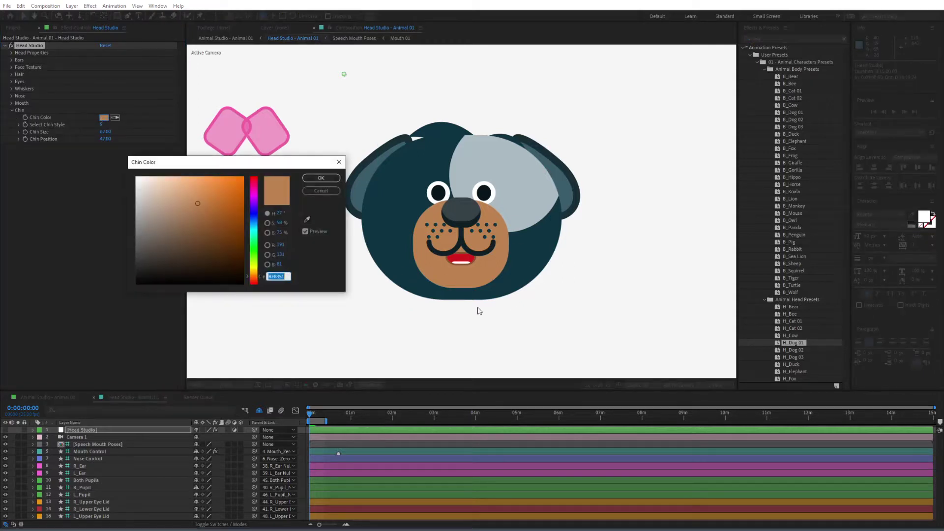
left_click_drag(179, 197, 178, 185)
left_click(276, 277)
type("F8C09C")
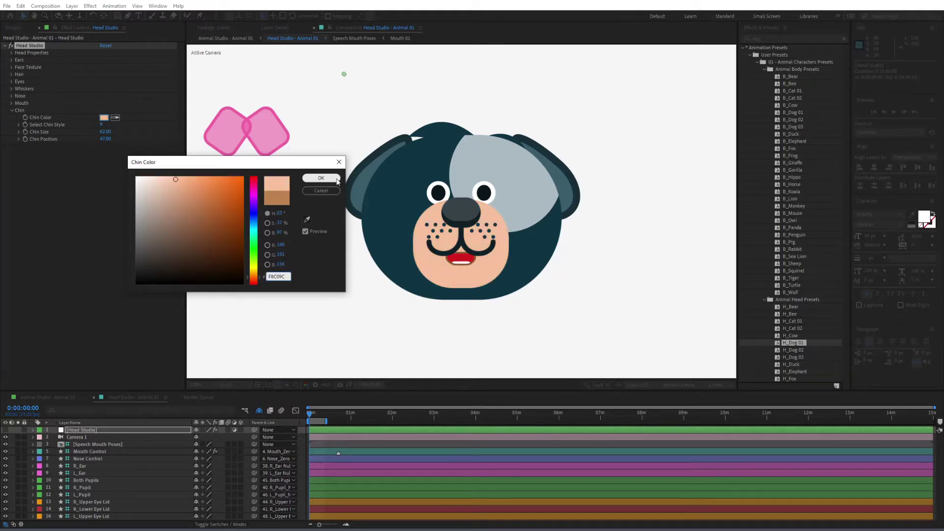
left_click(321, 178)
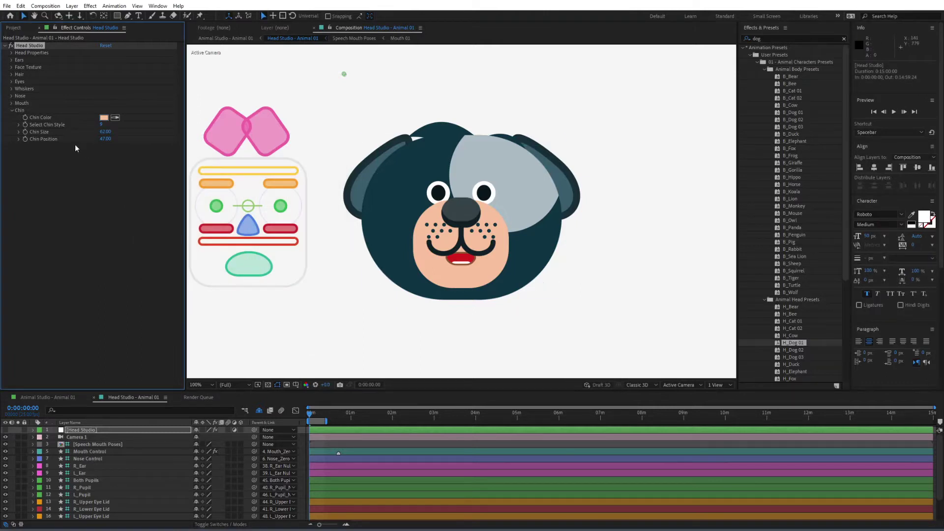
left_click(13, 109)
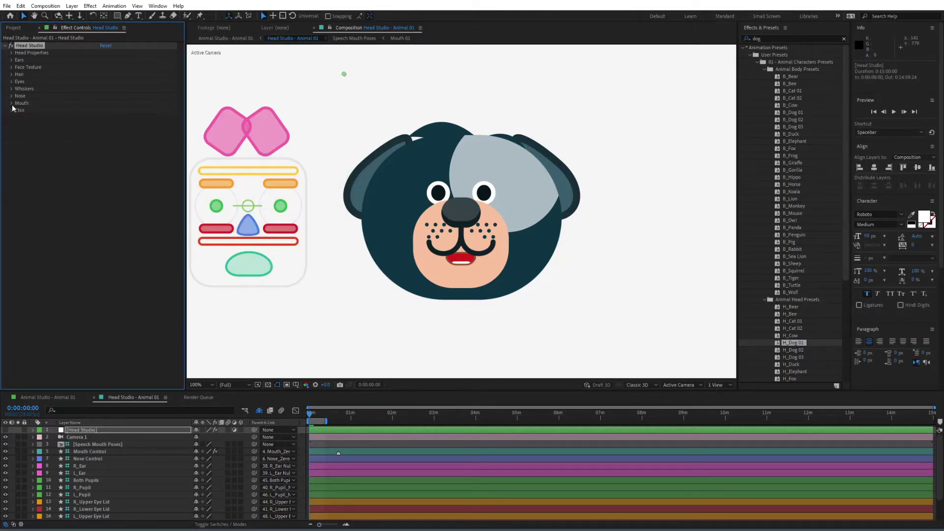
Adjust Lips Size and sample the peach chin colour for Lips Color.
left_click(12, 104)
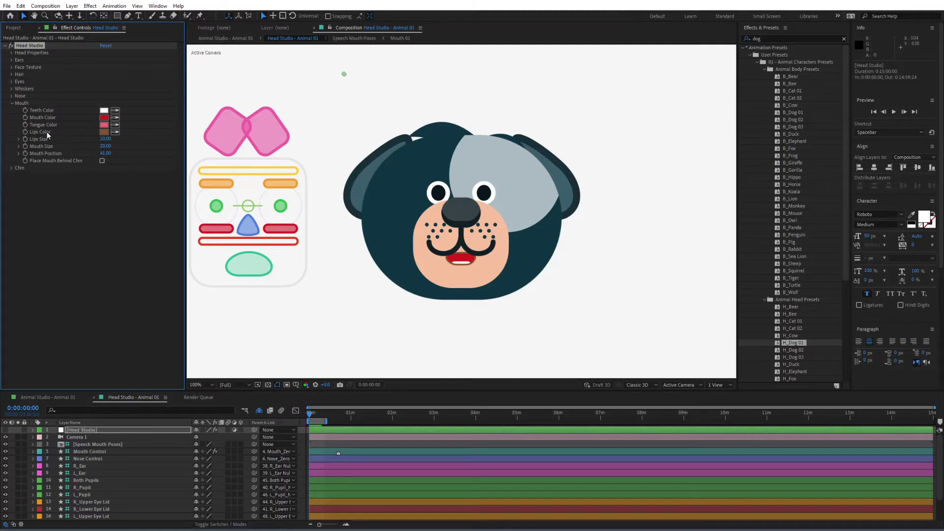
mouse_move(106, 143)
left_mouse_down()
mouse_move(121, 141)
mouse_move(103, 142)
left_mouse_up()
left_click(115, 132)
left_click(441, 264)
Set Mouth Color to a soft pink-red E87070 and Tongue Color to pink F44084.
left_click(104, 117)
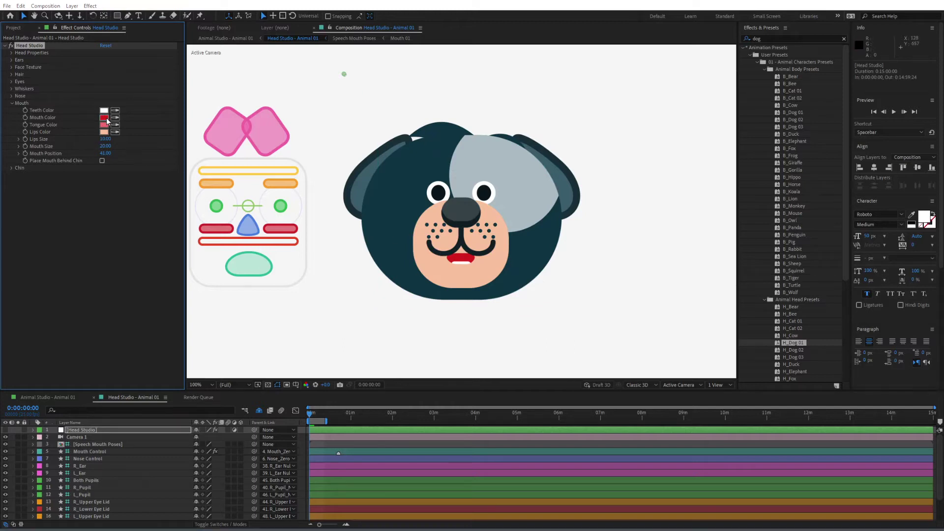
left_click_drag(195, 208, 193, 186)
left_click_drag(254, 220, 253, 187)
left_click(320, 178)
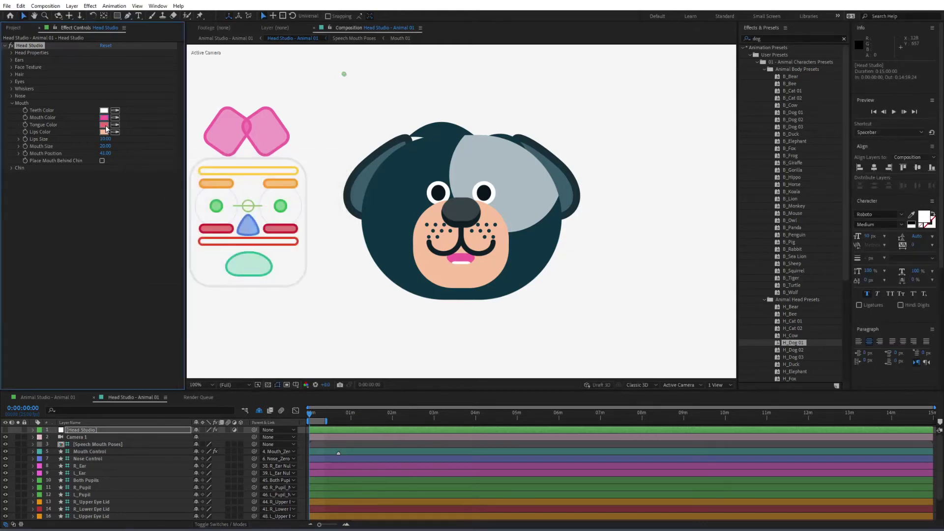
left_click(105, 124)
left_click_drag(194, 183, 219, 179)
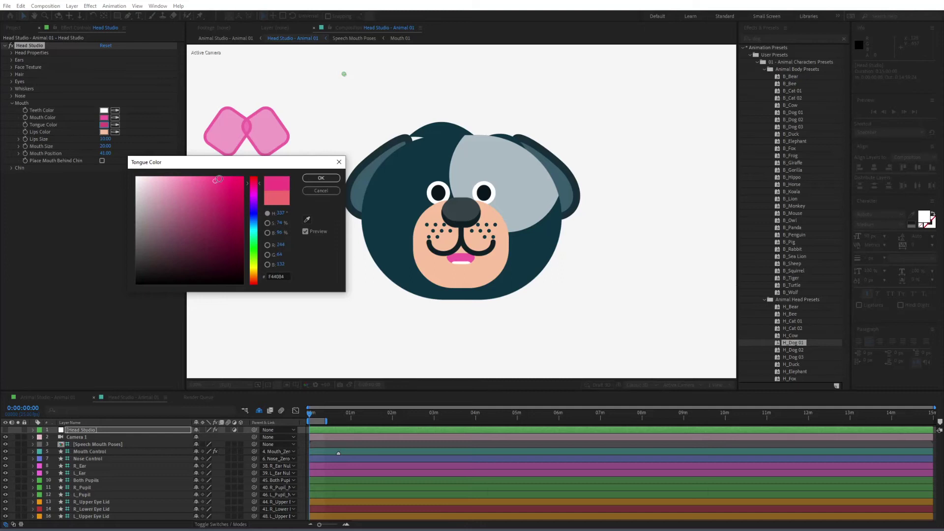
left_click(320, 178)
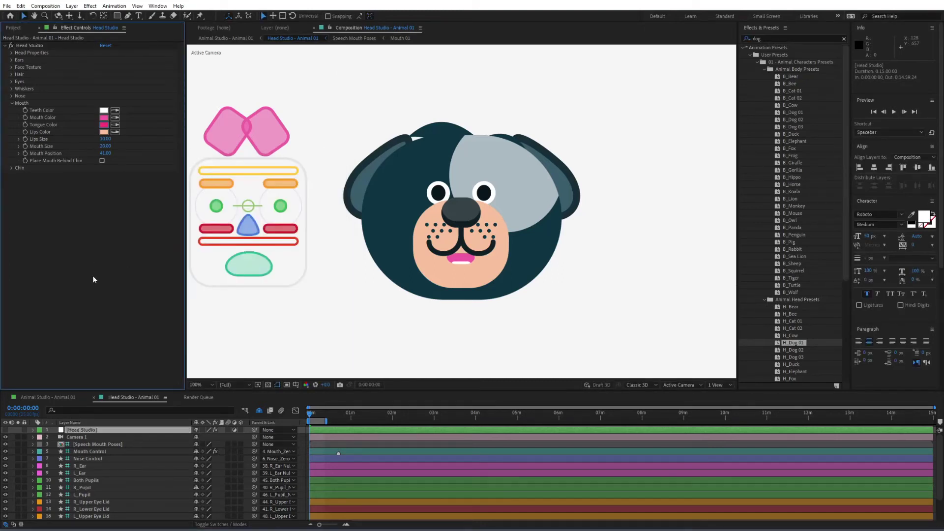
left_click(578, 211)
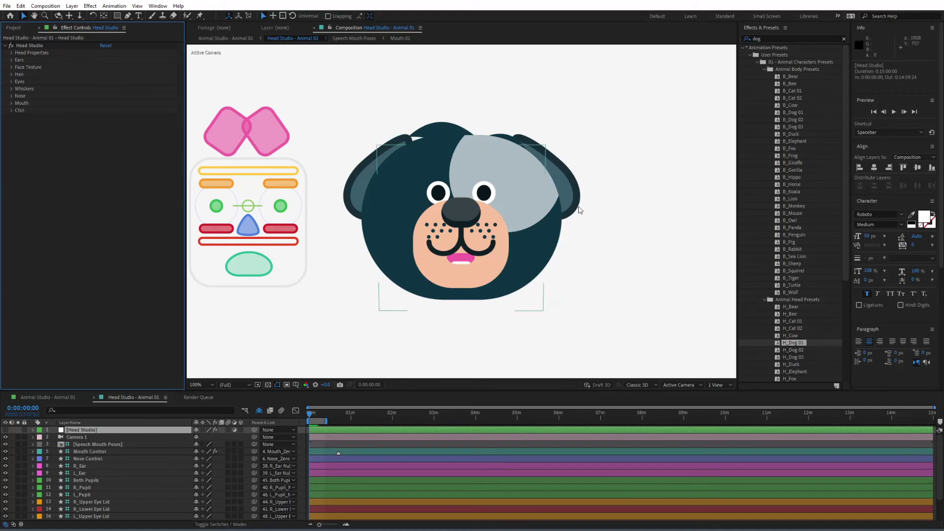